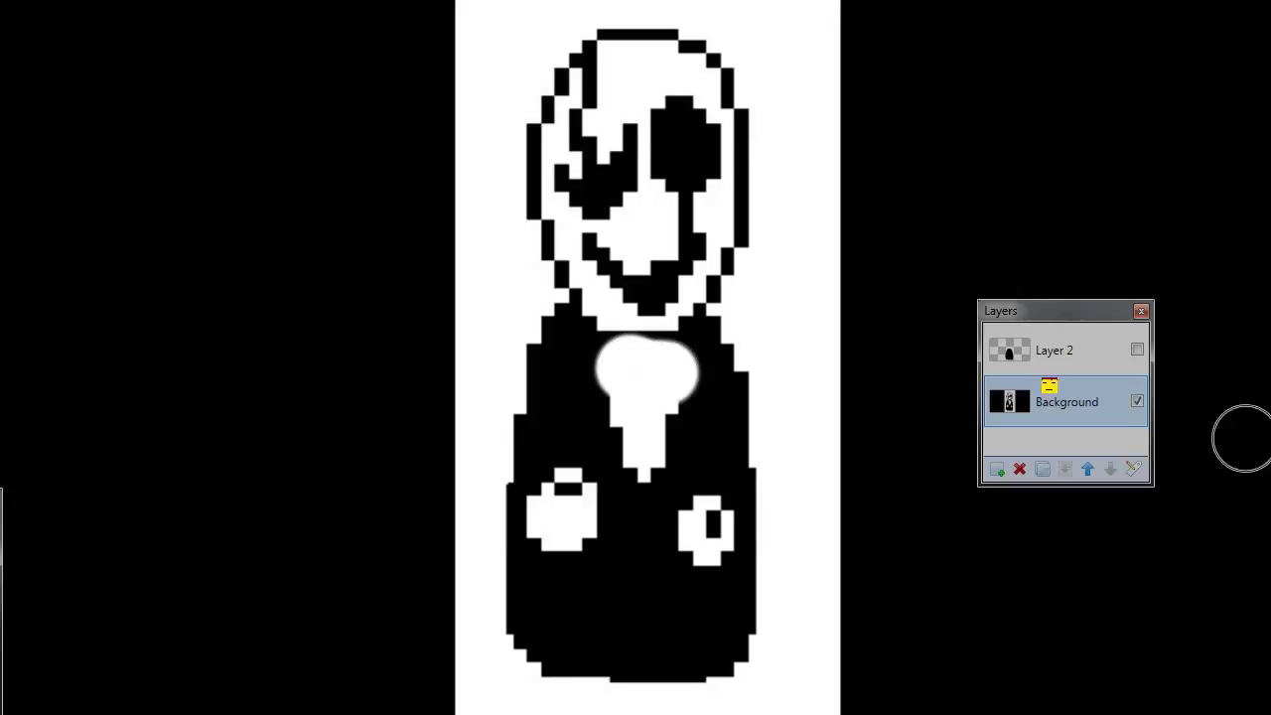
# Undo the white stroke on the Background layer, then paint the white shirt front and both hands on Layer 2.
pyautogui.hotkey('ctrl', 'z')
pyautogui.click(1038, 349)
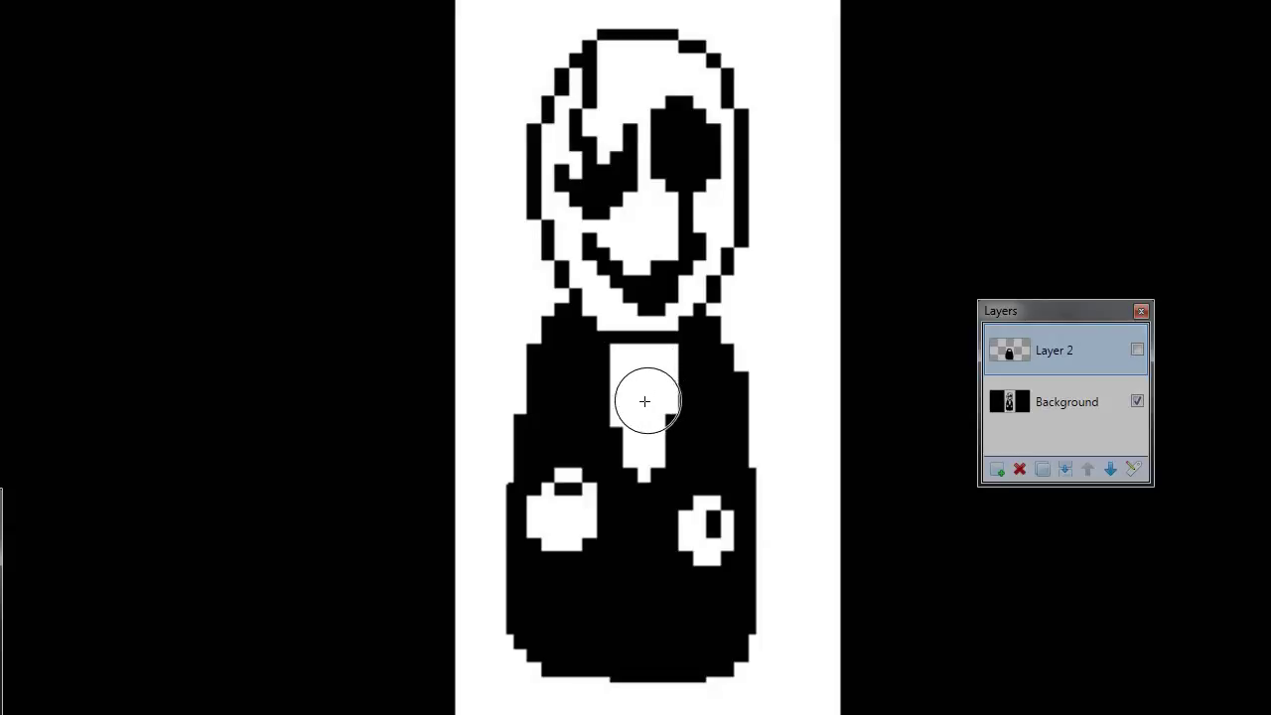
pyautogui.click(644, 463)
pyautogui.moveTo(563, 493)
pyautogui.mouseDown()
pyautogui.moveTo(558, 532)
pyautogui.moveTo(598, 515)
pyautogui.moveTo(570, 494)
pyautogui.mouseUp()
pyautogui.moveTo(711, 536)
pyautogui.mouseDown()
pyautogui.moveTo(709, 523)
pyautogui.moveTo(691, 539)
pyautogui.moveTo(700, 534)
pyautogui.mouseUp()
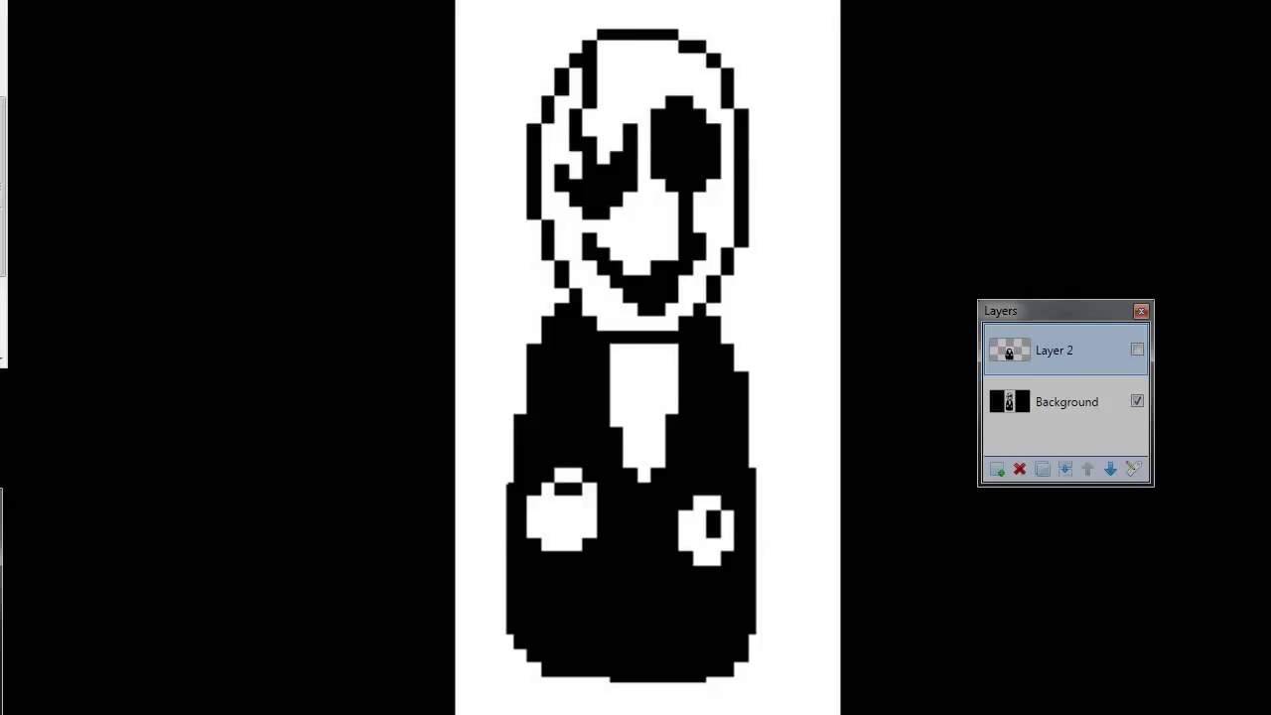
# Toggle Layer 2's visibility to compare the painting with the pixel sprite, leaving Layer 2 shown.
pyautogui.scroll(7, 3, 185)
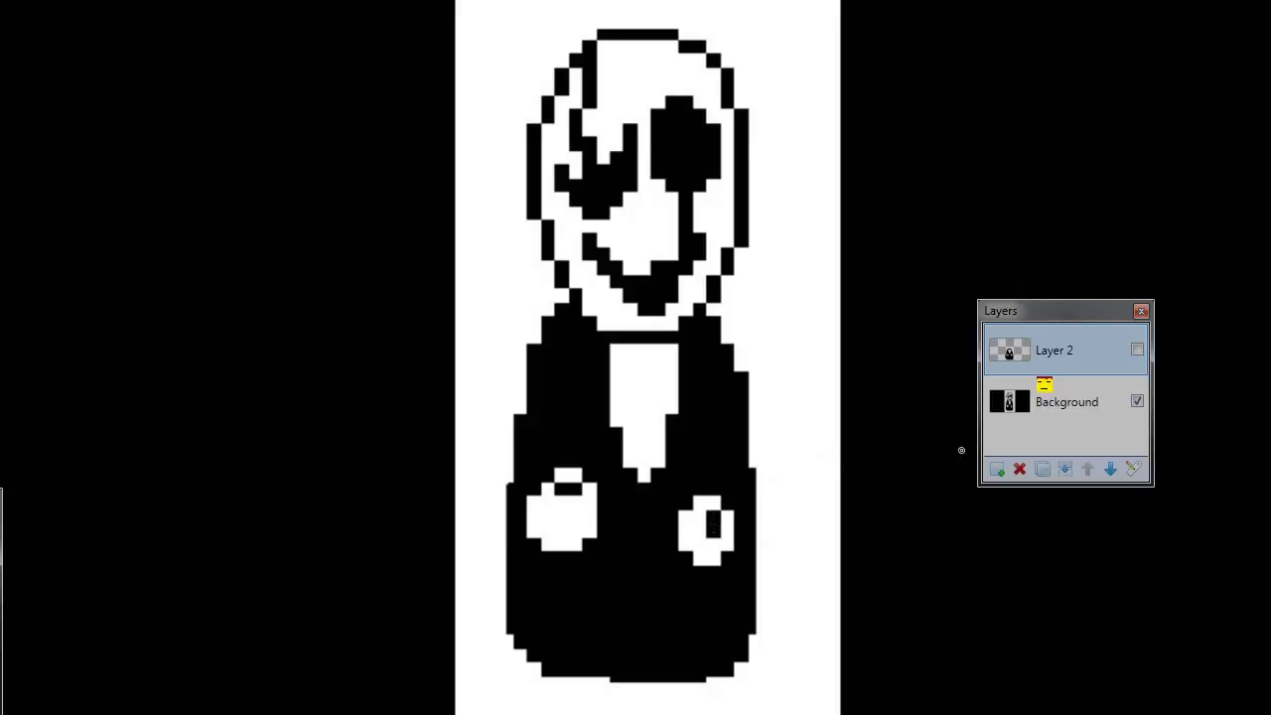
pyautogui.click(1137, 350)
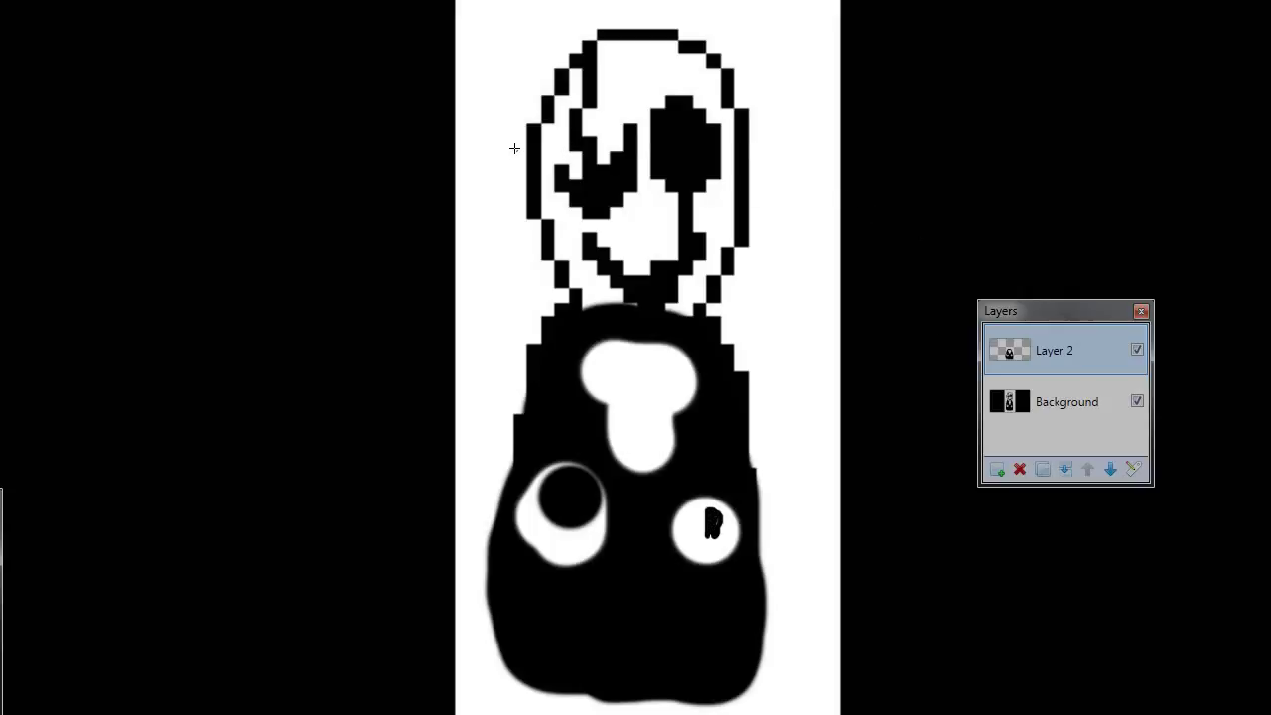
pyautogui.click(1137, 349)
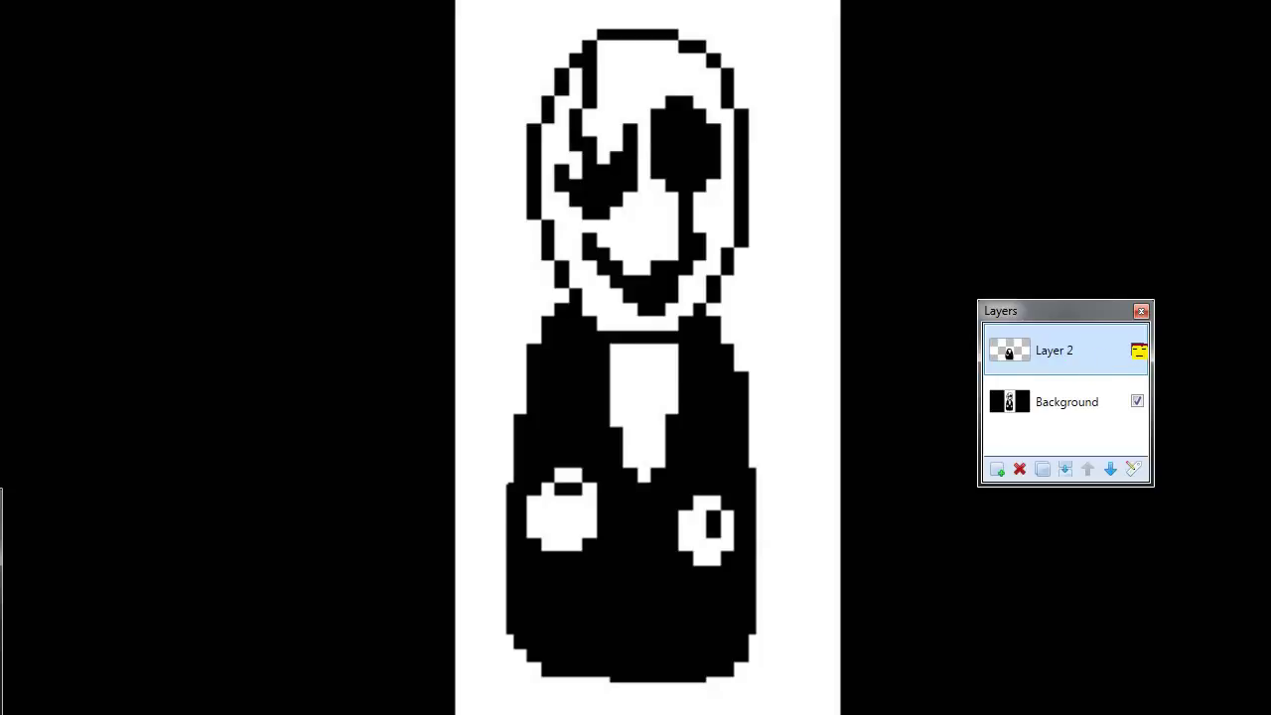
pyautogui.click(1136, 349)
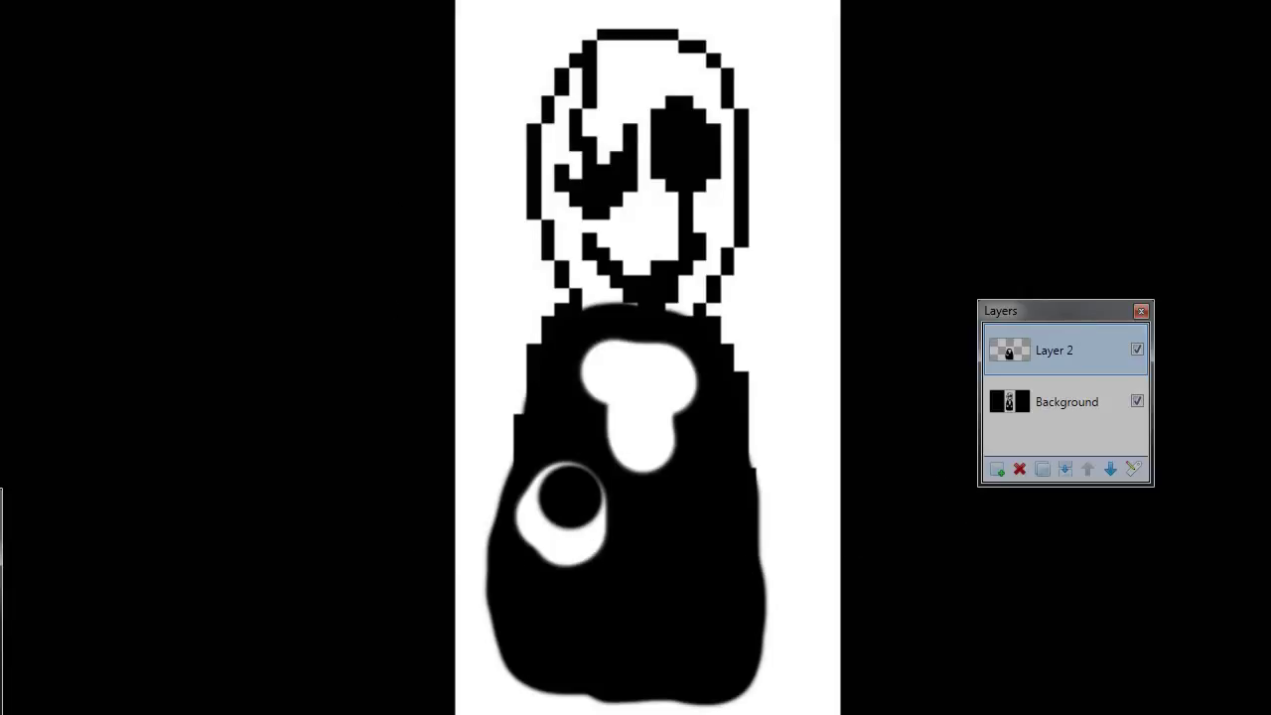
# Paint the right hand on Layer 2 as a white circle with a small black hole in it.
pyautogui.click(3, 3)
pyautogui.click(694, 526)
pyautogui.moveTo(694, 526); pyautogui.dragTo(699, 523)
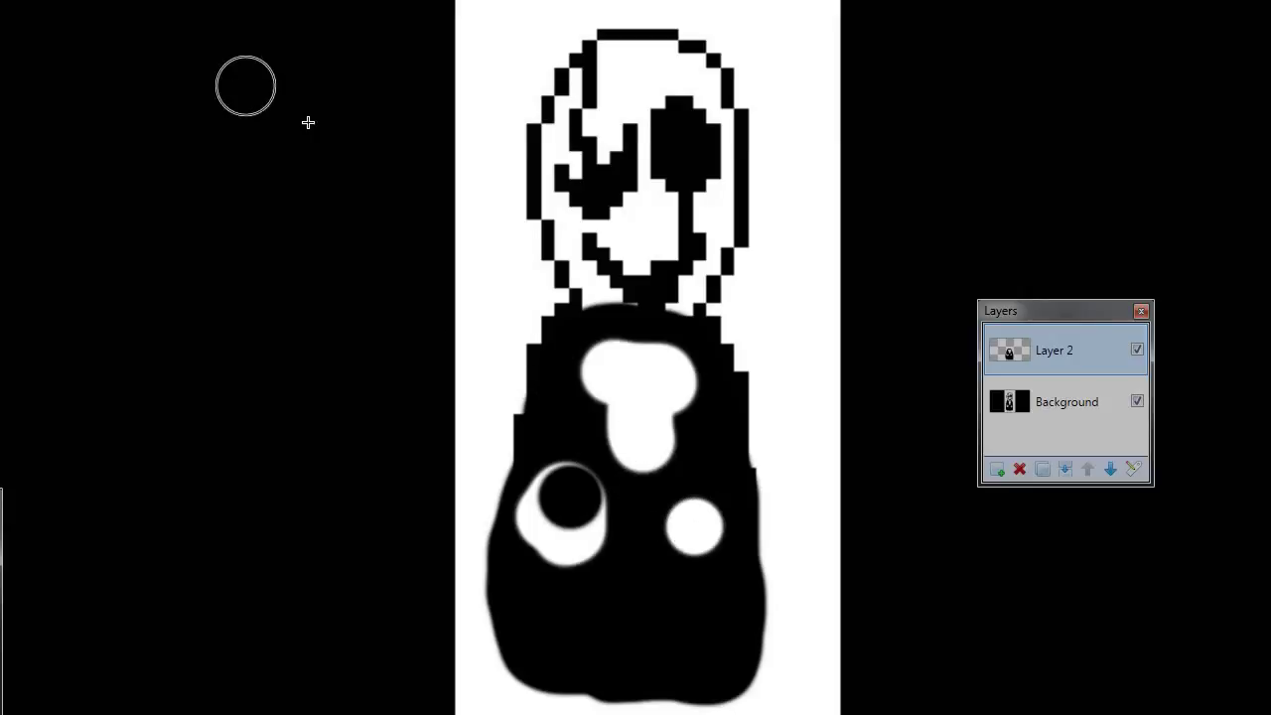
pyautogui.click(2, 2)
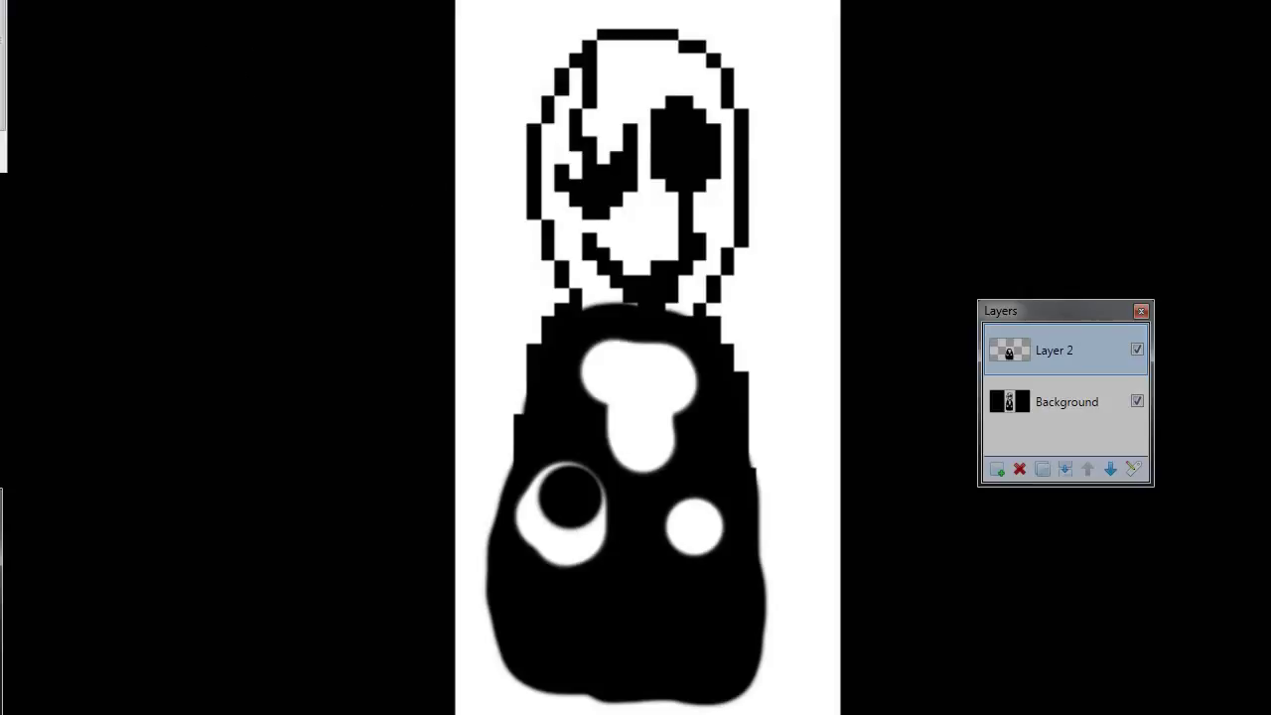
pyautogui.scroll(5, 3, 184)
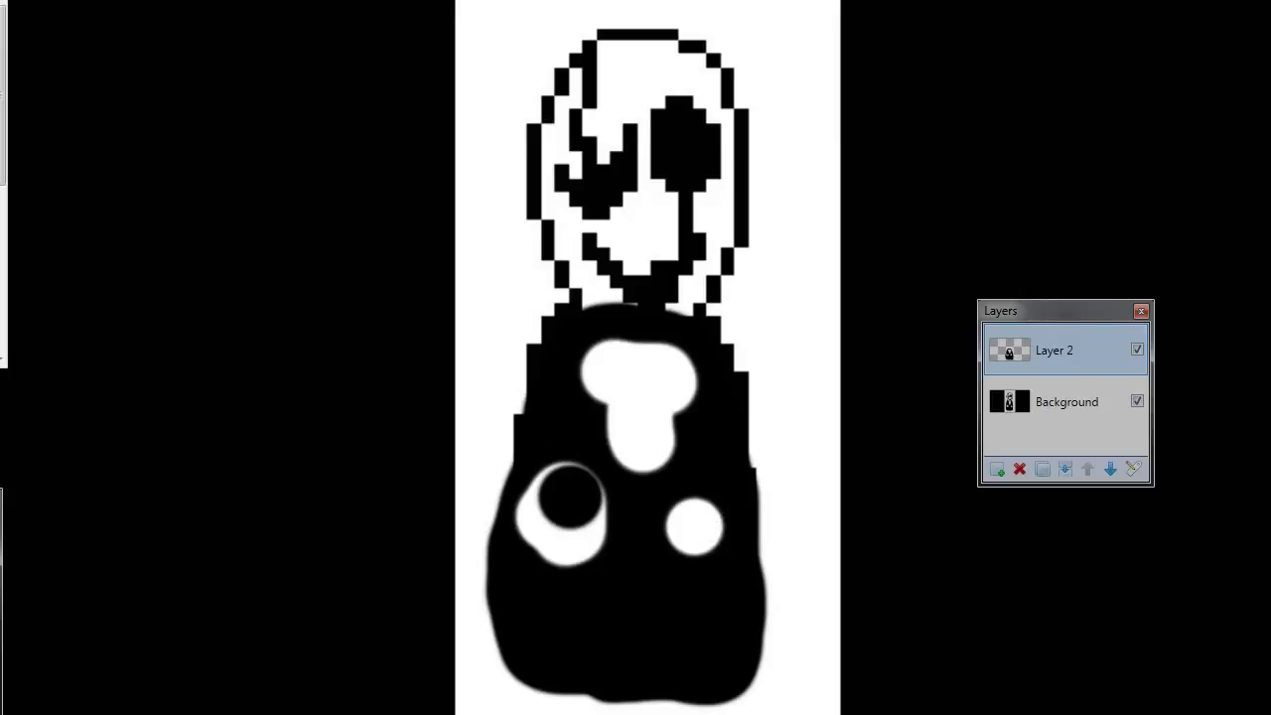
pyautogui.click(703, 526)
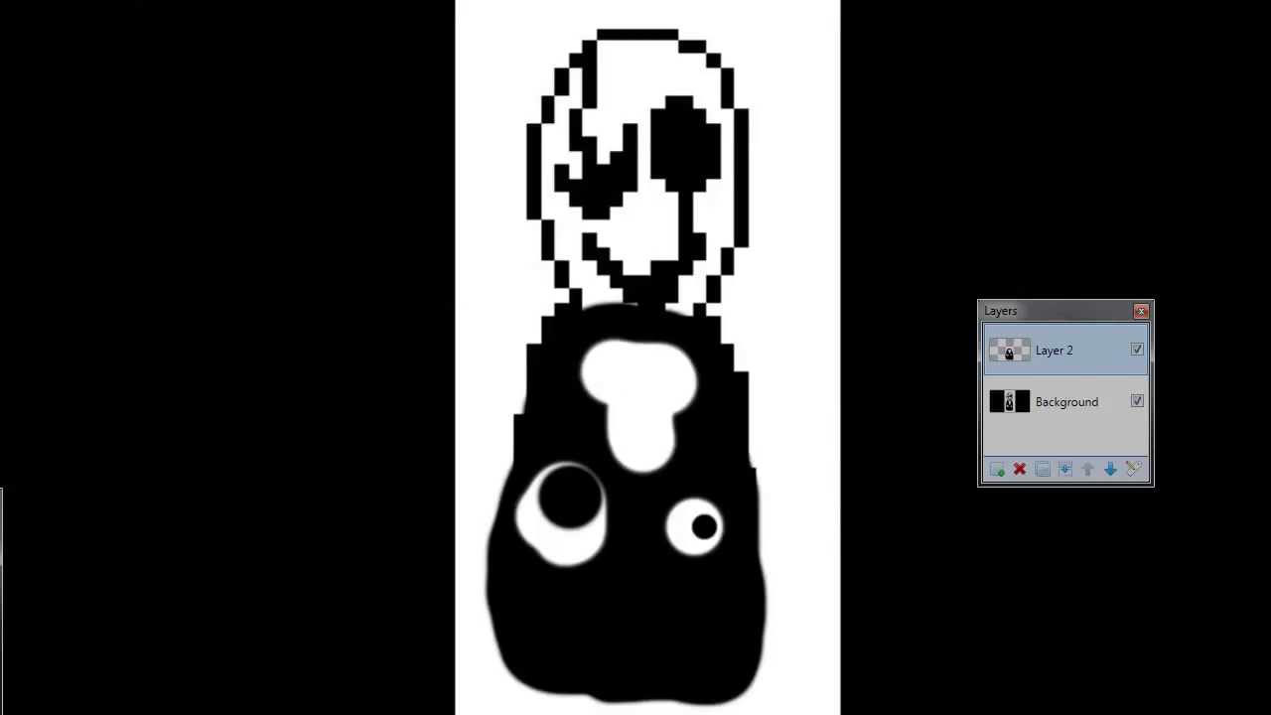
# Paint over the old left hand in black and extend the body's sides and shoulders to cover the sprite's blocky outline.
pyautogui.moveTo(527, 539)
pyautogui.mouseDown()
pyautogui.moveTo(578, 549)
pyautogui.moveTo(534, 553)
pyautogui.moveTo(521, 535)
pyautogui.moveTo(532, 505)
pyautogui.moveTo(566, 508)
pyautogui.moveTo(535, 496)
pyautogui.moveTo(559, 461)
pyautogui.moveTo(520, 484)
pyautogui.moveTo(526, 502)
pyautogui.moveTo(553, 466)
pyautogui.moveTo(593, 473)
pyautogui.moveTo(610, 510)
pyautogui.moveTo(582, 567)
pyautogui.moveTo(585, 521)
pyautogui.moveTo(540, 538)
pyautogui.mouseUp()
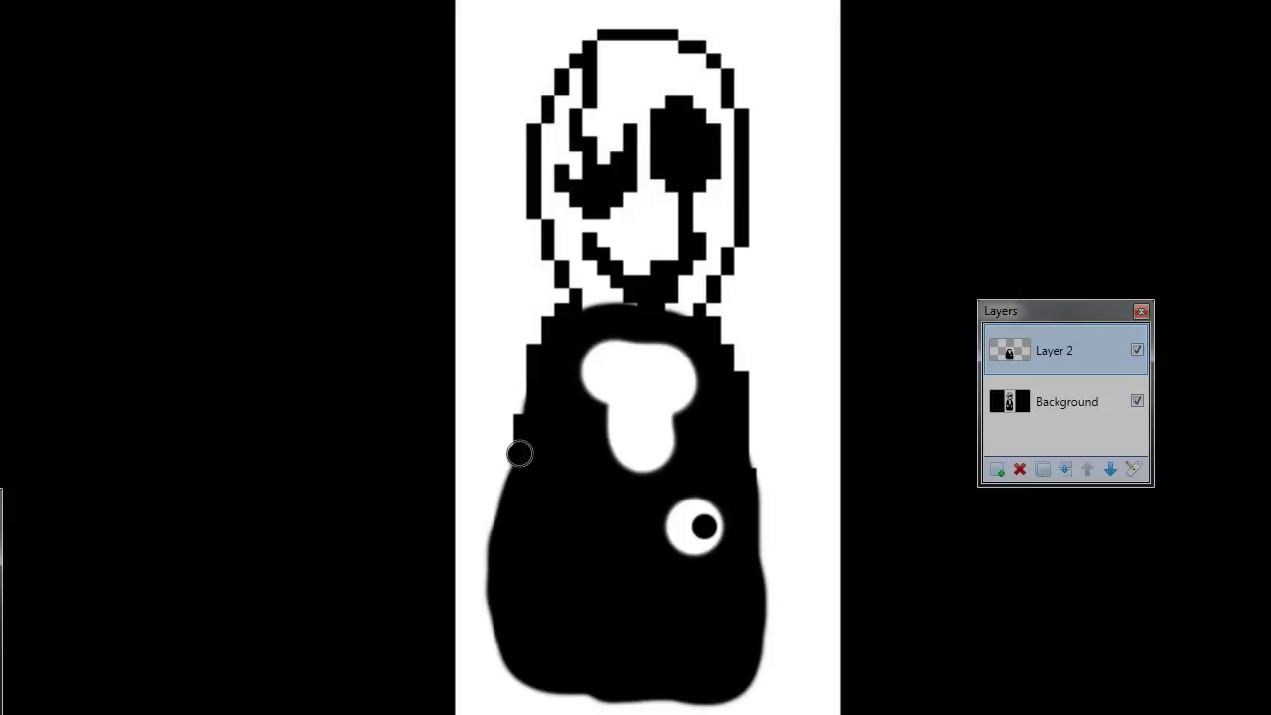
pyautogui.moveTo(519, 452); pyautogui.dragTo(530, 408)
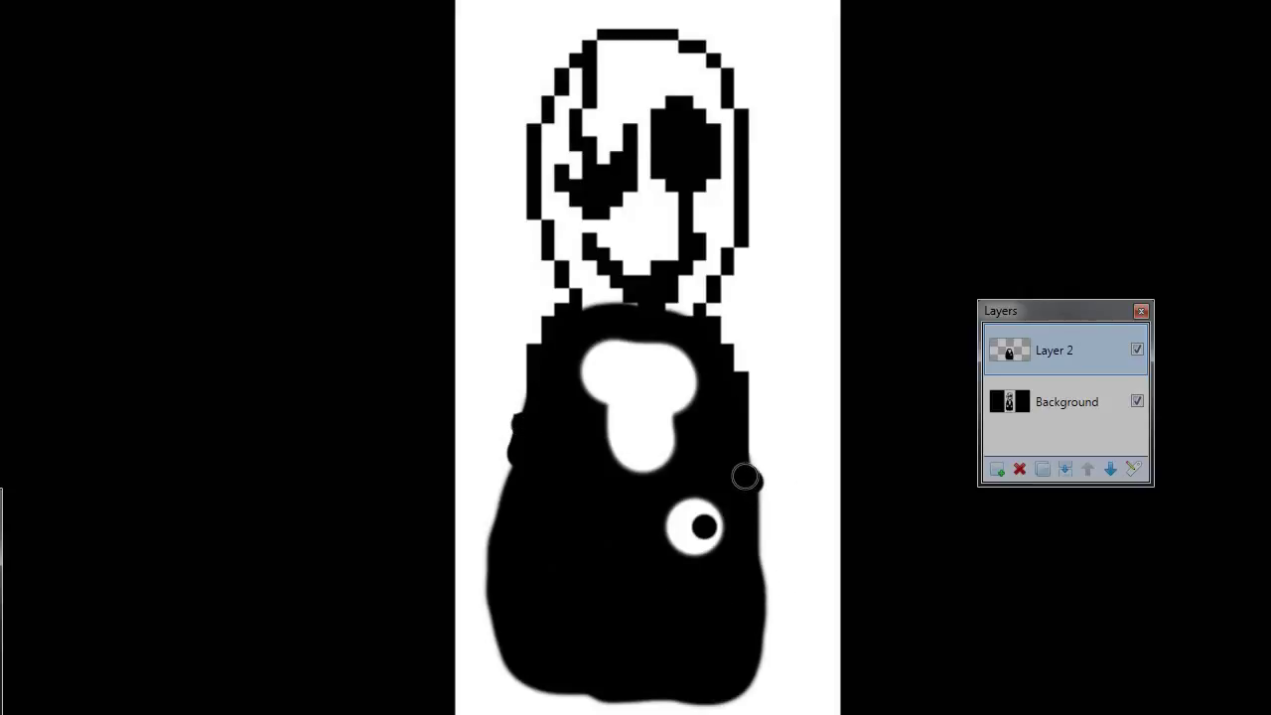
pyautogui.moveTo(746, 477); pyautogui.dragTo(721, 345)
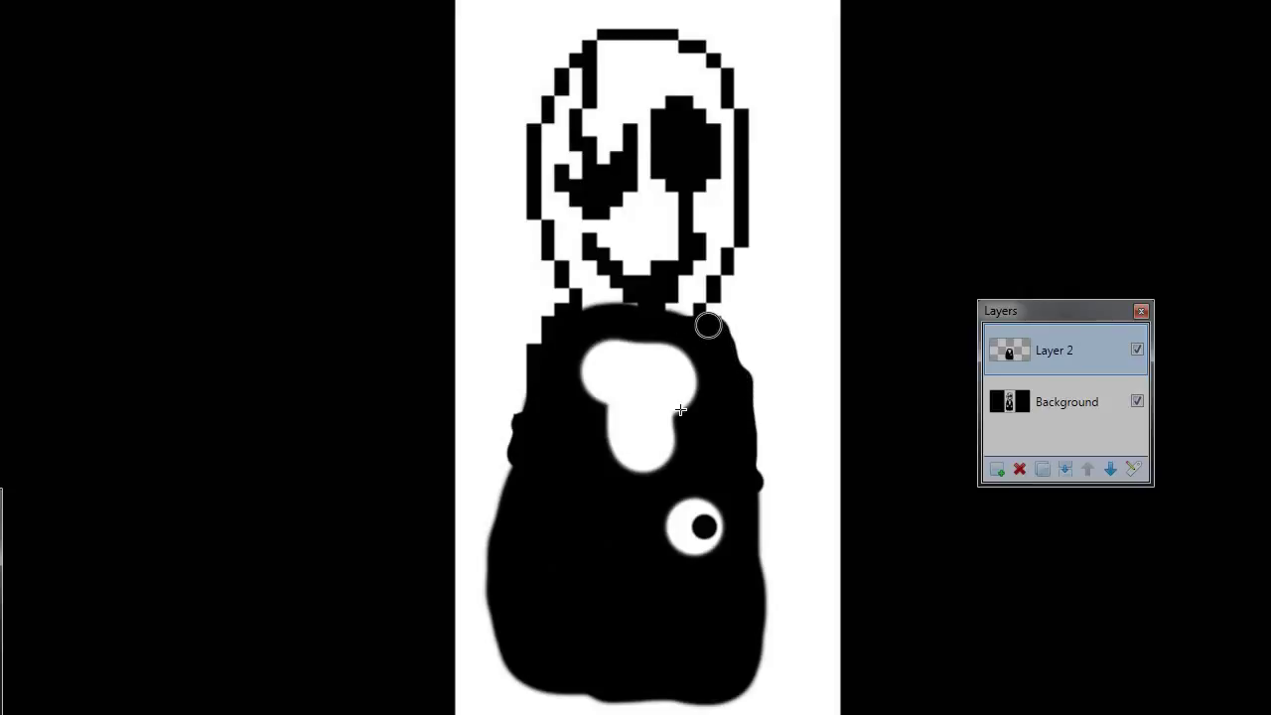
pyautogui.moveTo(549, 394)
pyautogui.mouseDown()
pyautogui.moveTo(527, 362)
pyautogui.moveTo(521, 372)
pyautogui.moveTo(527, 390)
pyautogui.moveTo(521, 368)
pyautogui.moveTo(561, 308)
pyautogui.mouseUp()
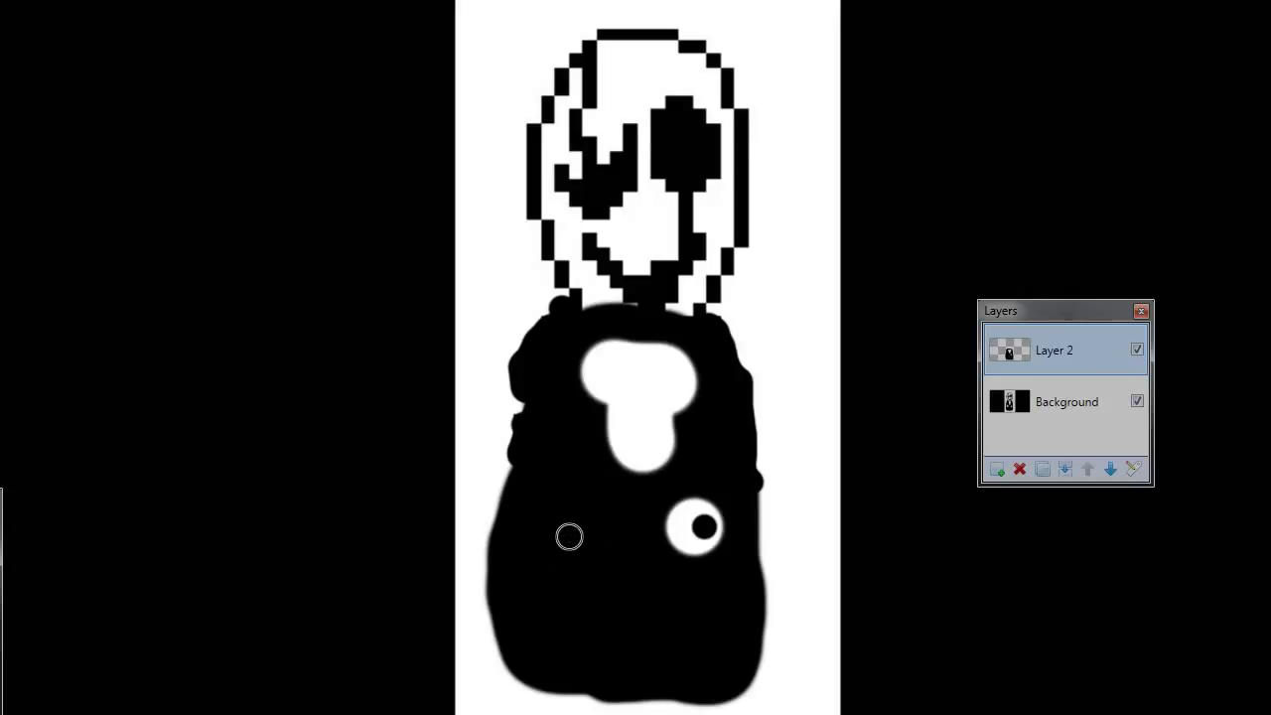
# Repaint the left hand as a small white circle with a black hole in it.
pyautogui.moveTo(567, 535)
pyautogui.mouseDown()
pyautogui.moveTo(576, 517)
pyautogui.moveTo(585, 534)
pyautogui.mouseUp()
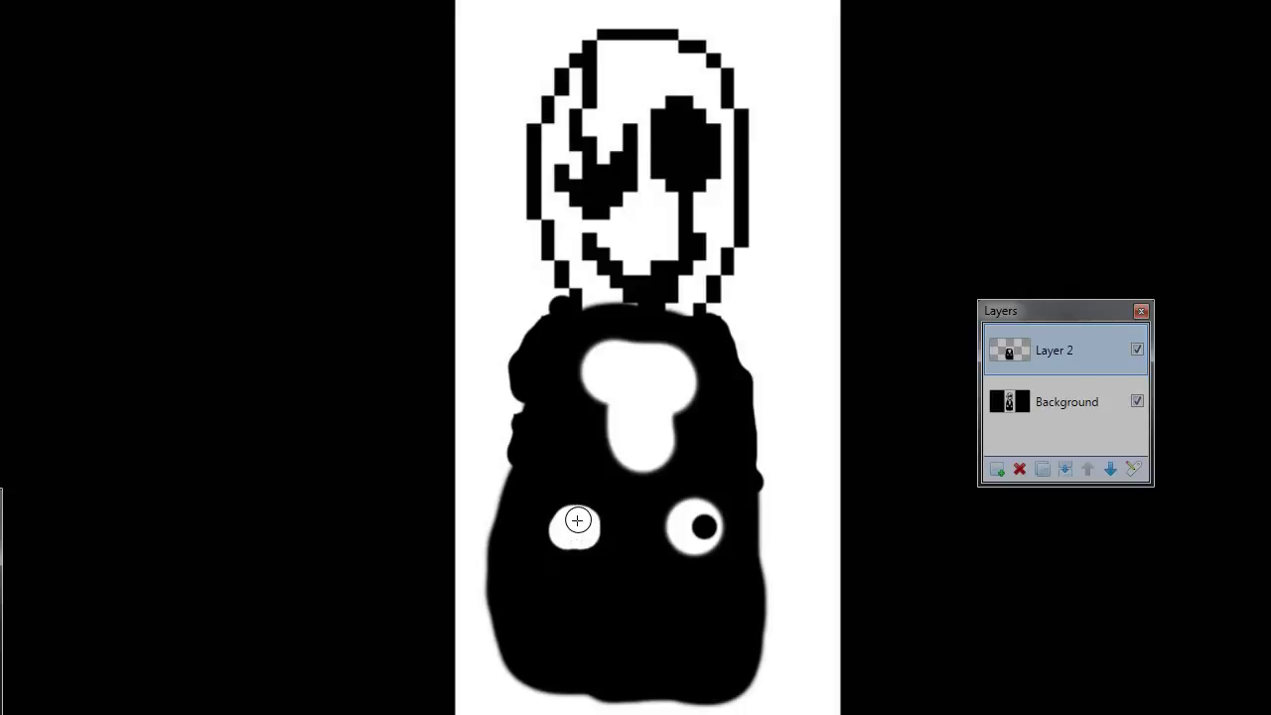
pyautogui.click(576, 519)
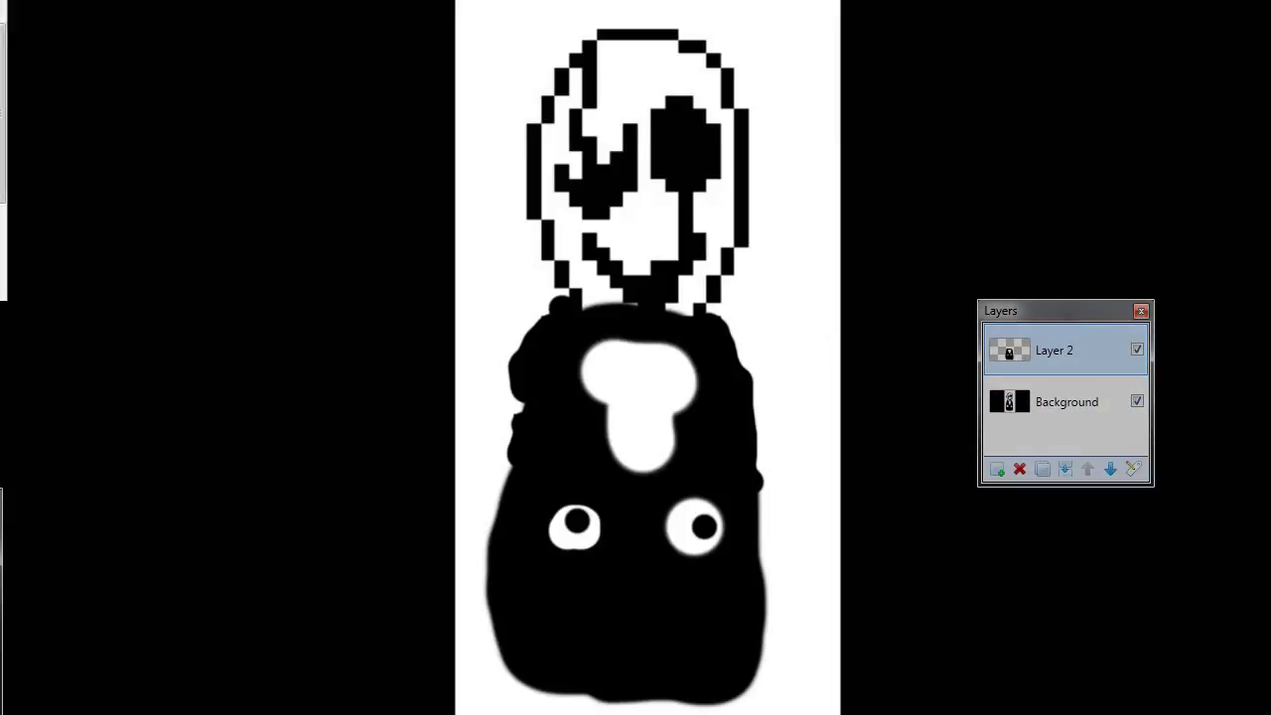
# Cover the sprite's head with a large solid white head shape on Layer 2 and hide the Background layer.
pyautogui.click(606, 279)
pyautogui.moveTo(605, 279)
pyautogui.mouseDown()
pyautogui.moveTo(585, 246)
pyautogui.moveTo(588, 268)
pyautogui.moveTo(586, 246)
pyautogui.moveTo(544, 205)
pyautogui.moveTo(580, 197)
pyautogui.moveTo(559, 195)
pyautogui.moveTo(569, 200)
pyautogui.moveTo(558, 150)
pyautogui.moveTo(545, 202)
pyautogui.moveTo(562, 184)
pyautogui.moveTo(569, 126)
pyautogui.moveTo(589, 116)
pyautogui.moveTo(587, 103)
pyautogui.moveTo(561, 102)
pyautogui.moveTo(594, 55)
pyautogui.moveTo(662, 49)
pyautogui.moveTo(699, 64)
pyautogui.moveTo(731, 107)
pyautogui.moveTo(748, 229)
pyautogui.moveTo(713, 280)
pyautogui.moveTo(641, 287)
pyautogui.moveTo(616, 186)
pyautogui.moveTo(658, 130)
pyautogui.moveTo(675, 128)
pyautogui.moveTo(704, 185)
pyautogui.moveTo(678, 212)
pyautogui.mouseUp()
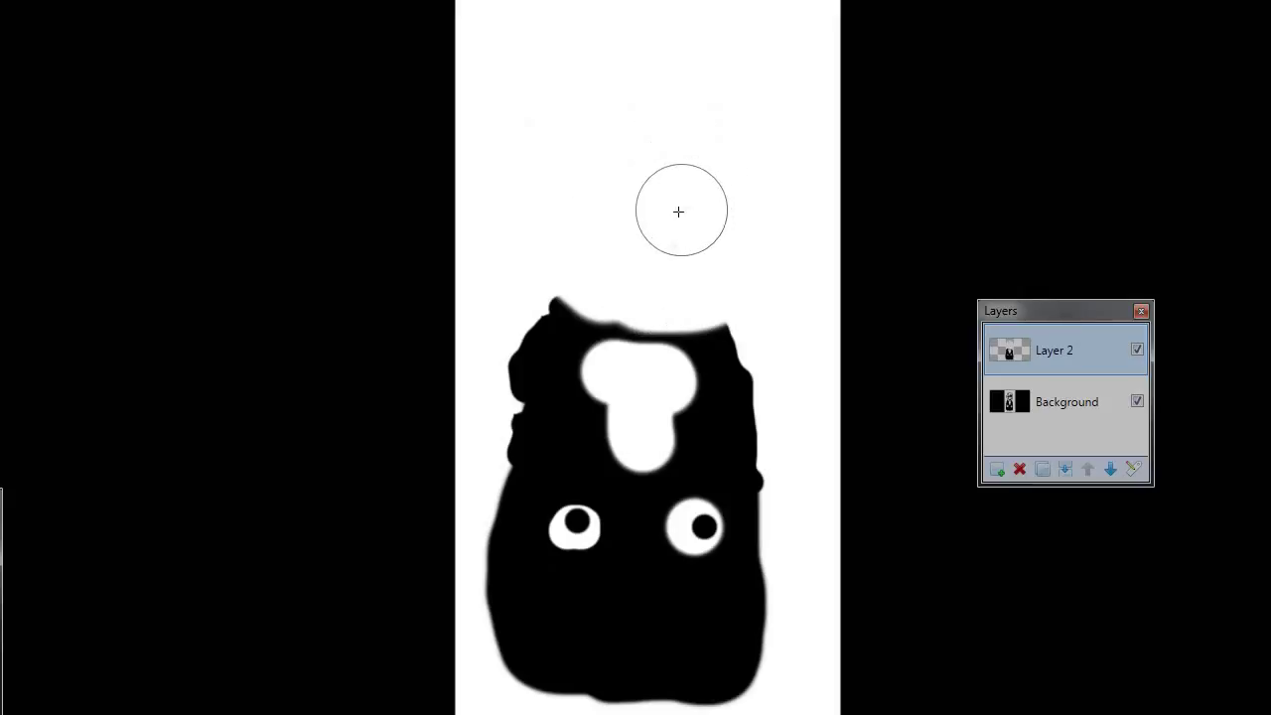
pyautogui.click(1138, 350)
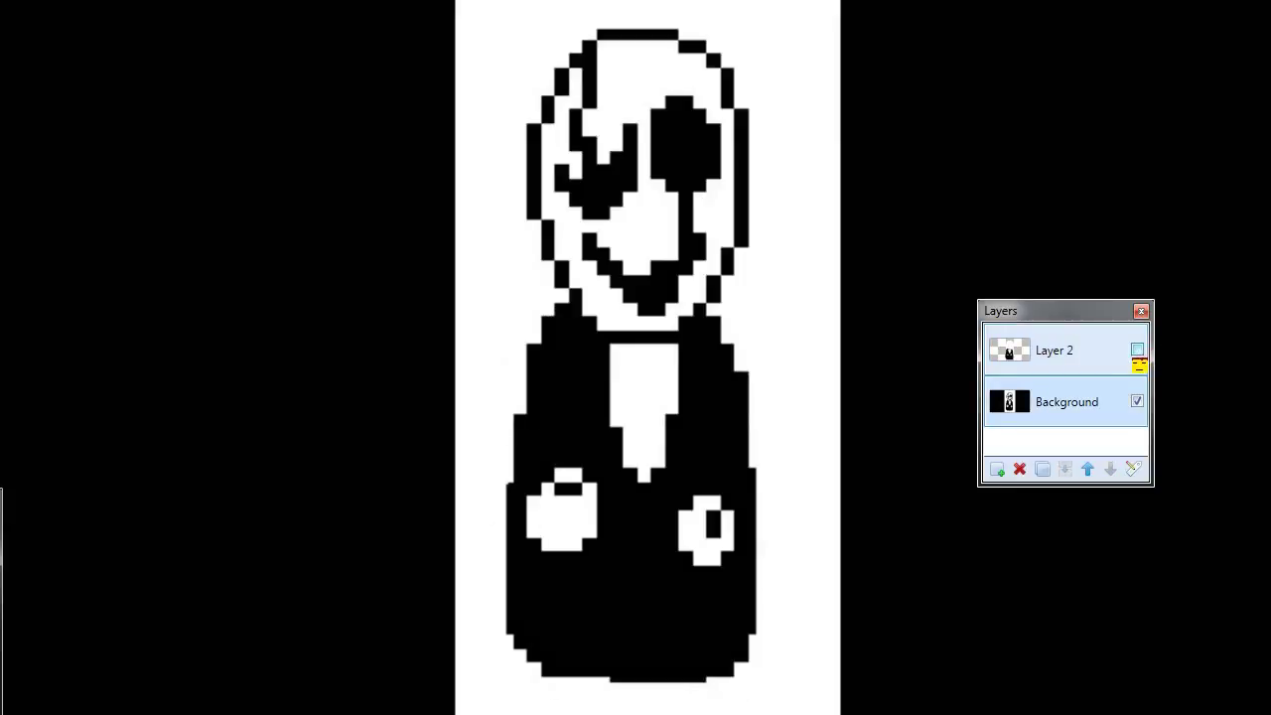
pyautogui.click(1138, 351)
pyautogui.click(1137, 401)
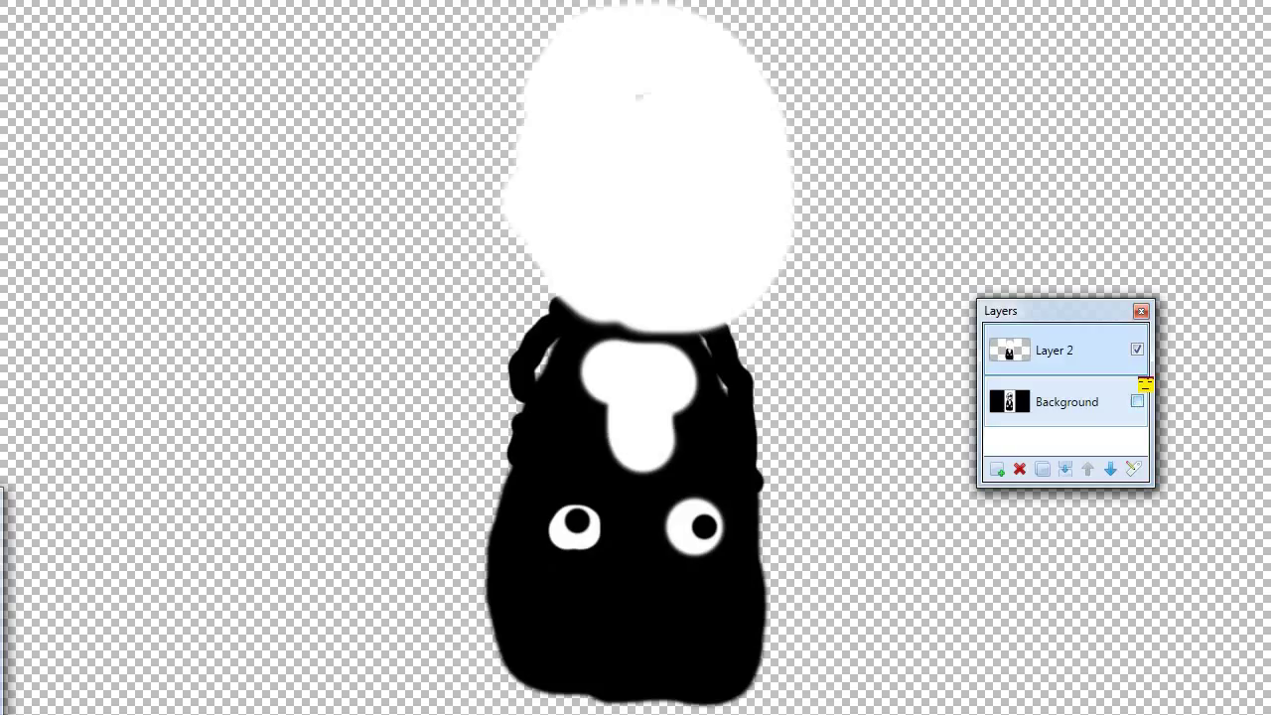
# Fill the transparent gaps inside both shoulders on Layer 2 with black.
pyautogui.click(1144, 363)
pyautogui.moveTo(530, 370); pyautogui.dragTo(522, 368)
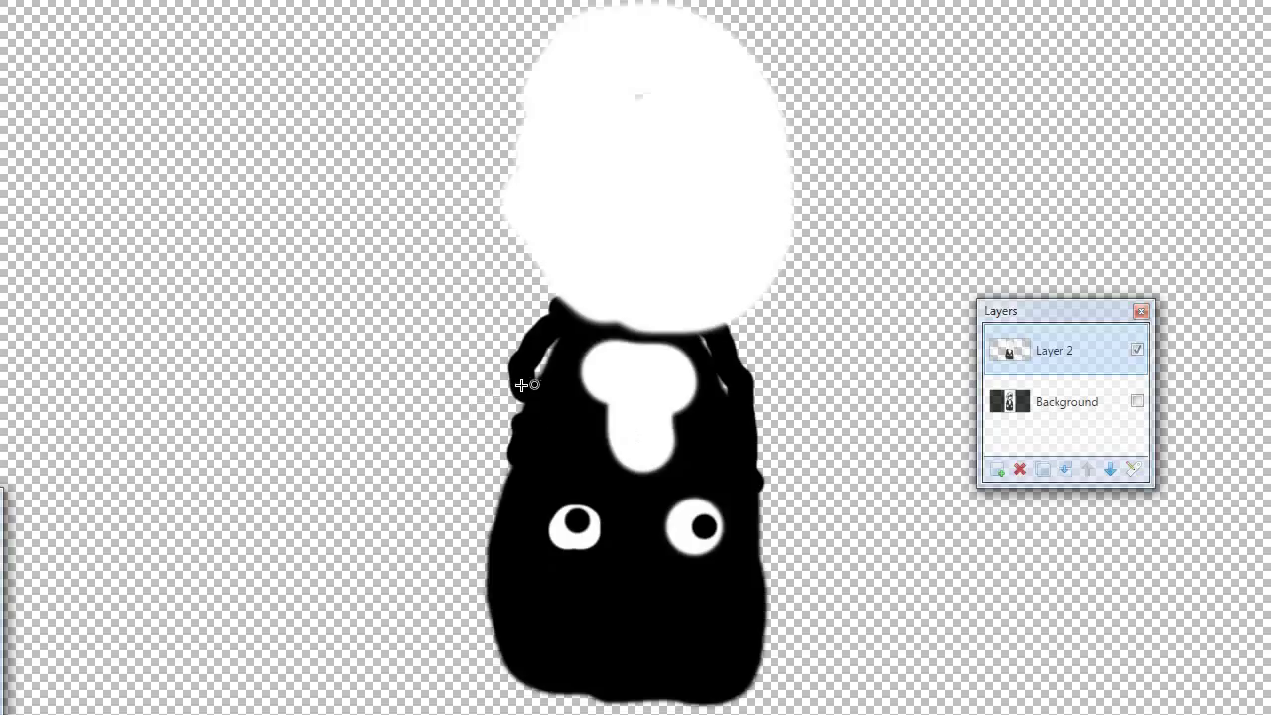
pyautogui.moveTo(535, 384); pyautogui.dragTo(538, 370)
pyautogui.moveTo(531, 373); pyautogui.dragTo(560, 349)
pyautogui.moveTo(738, 396); pyautogui.dragTo(701, 343)
# Paint the left eye in black and cover its upper part with white to leave a drooping crescent.
pyautogui.click(1, 1)
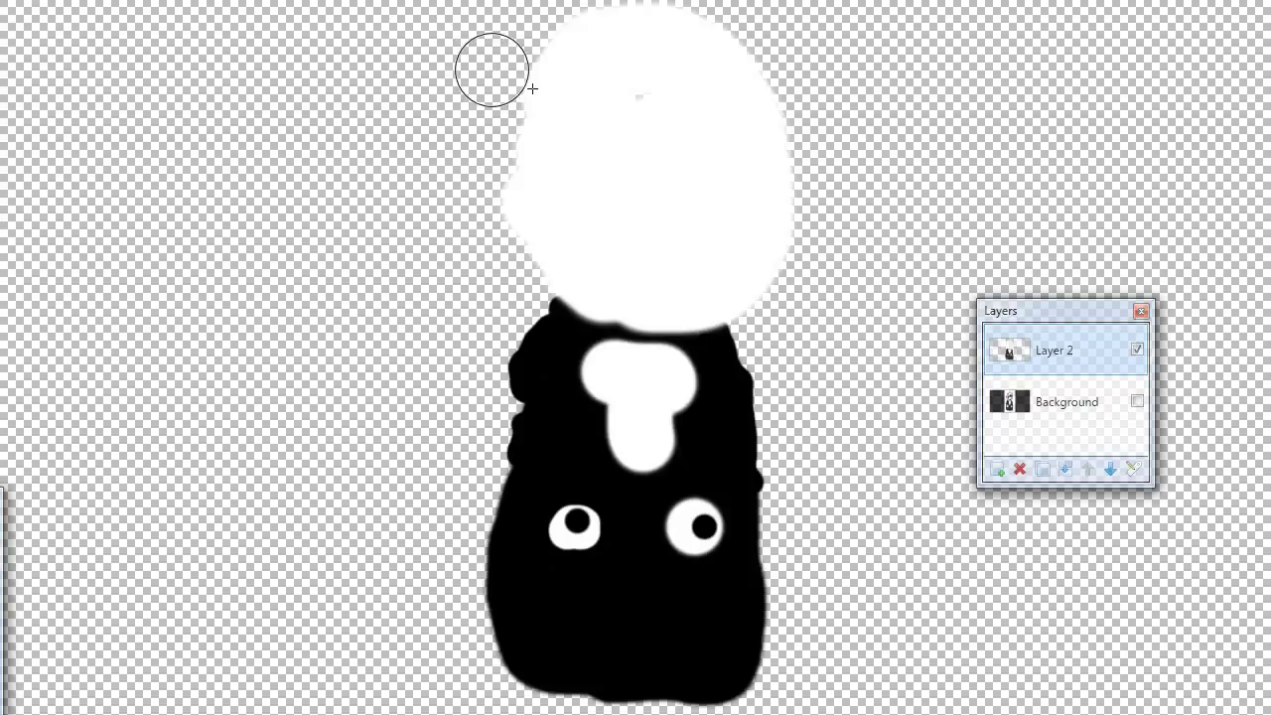
pyautogui.click(596, 194)
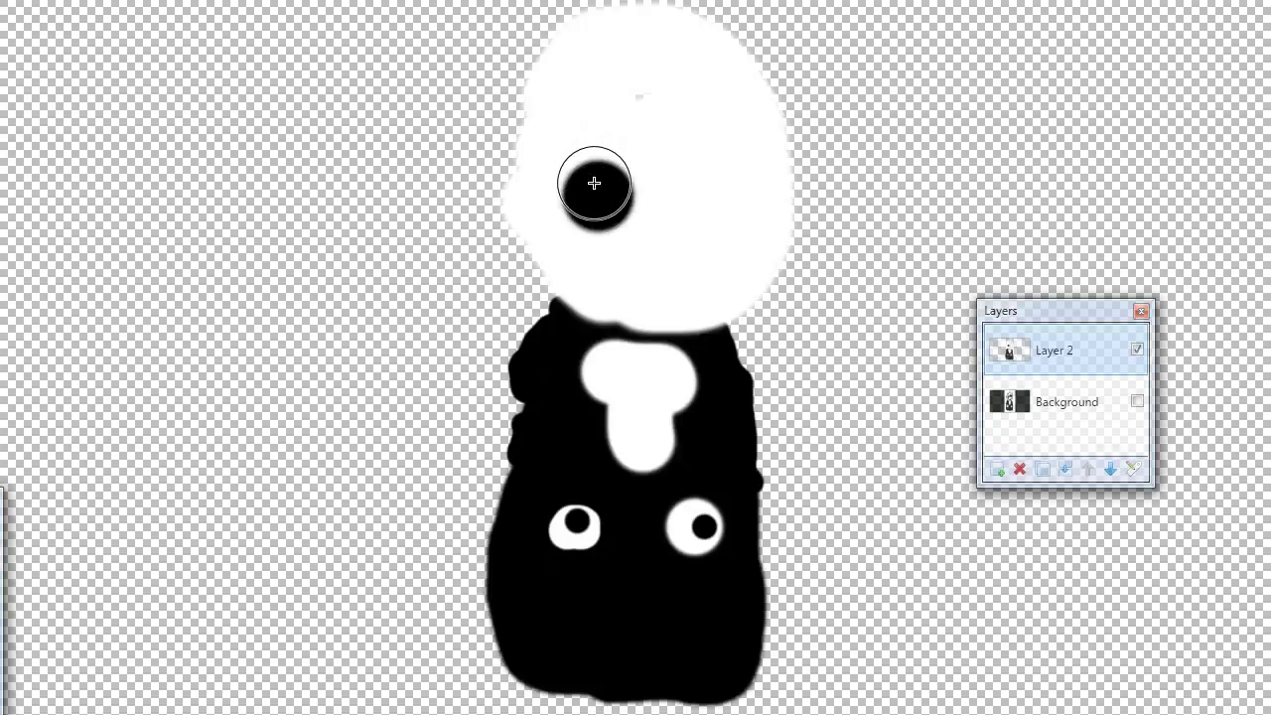
pyautogui.moveTo(593, 182)
pyautogui.mouseDown()
pyautogui.moveTo(634, 149)
pyautogui.moveTo(644, 192)
pyautogui.moveTo(623, 199)
pyautogui.moveTo(612, 168)
pyautogui.moveTo(585, 187)
pyautogui.moveTo(588, 154)
pyautogui.moveTo(604, 169)
pyautogui.moveTo(601, 189)
pyautogui.moveTo(596, 136)
pyautogui.mouseUp()
pyautogui.hotkey('ctrl', 'z')
pyautogui.hotkey('ctrl', 'z')
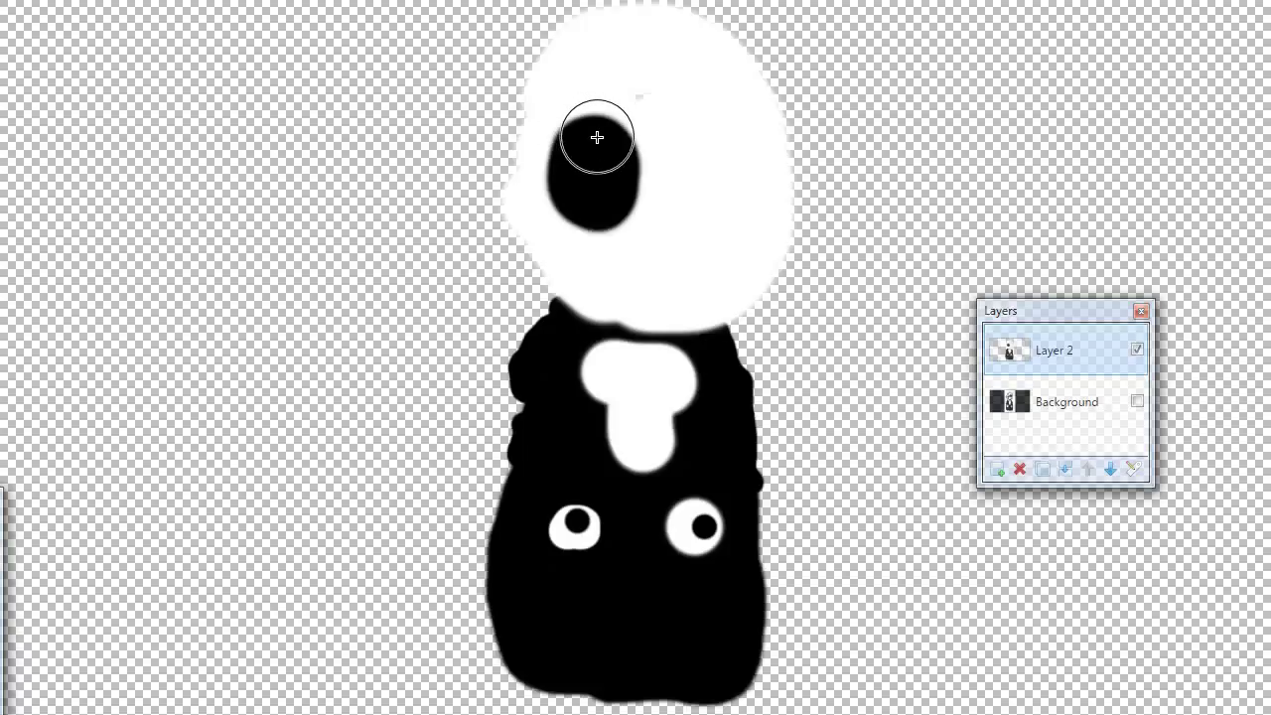
pyautogui.click(597, 137)
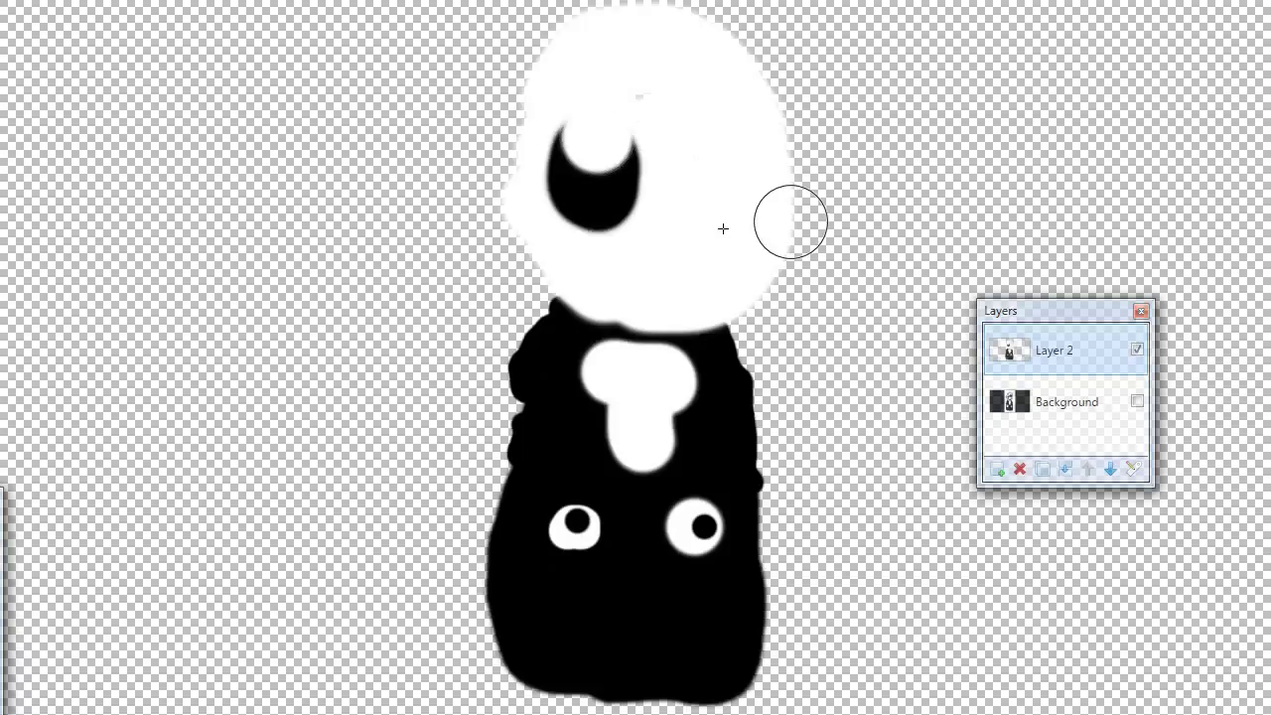
pyautogui.click(571, 111)
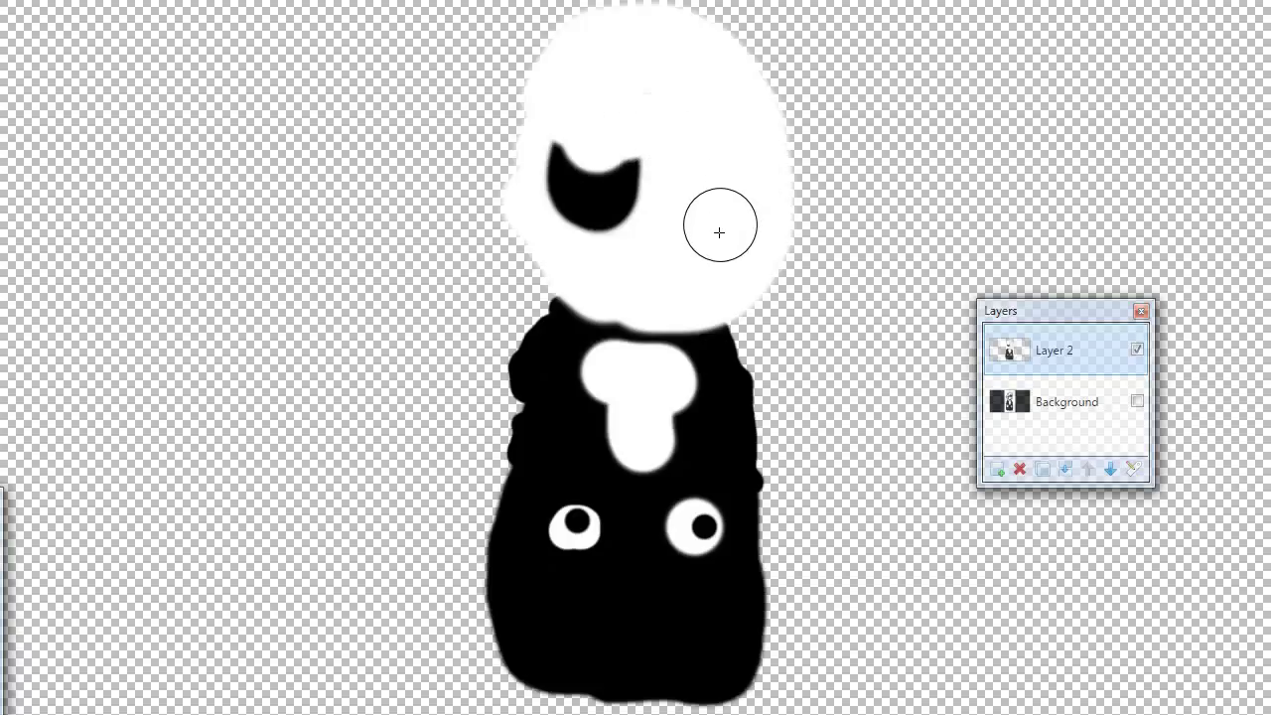
# Paint a large black oval for the right eye and a wide black mouth beneath the eyes.
pyautogui.moveTo(719, 225); pyautogui.dragTo(718, 192)
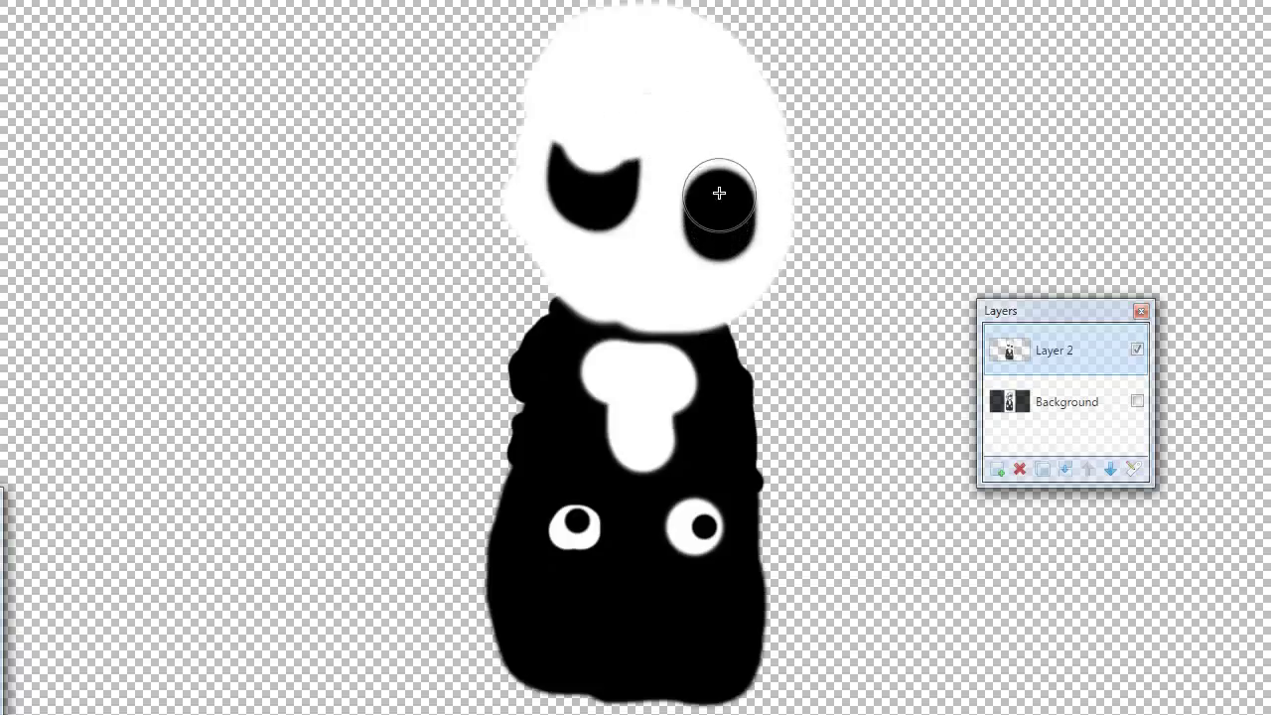
pyautogui.hotkey('ctrl', 'z')
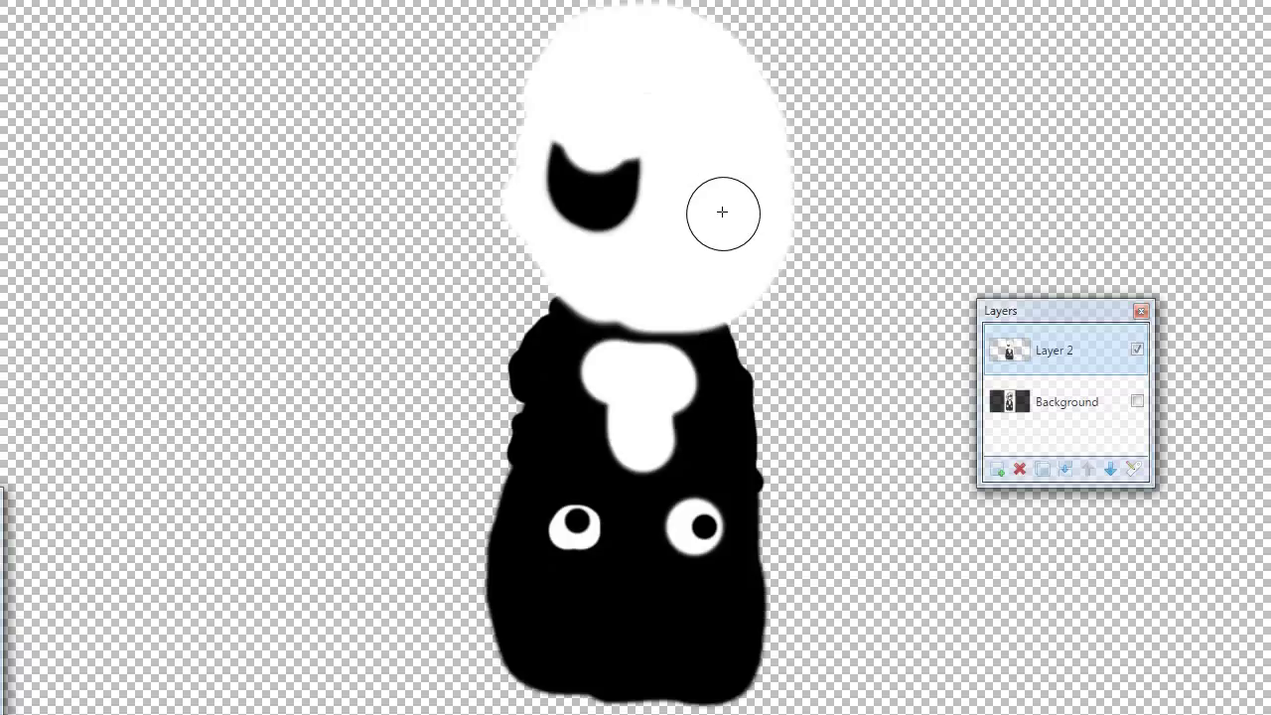
pyautogui.moveTo(724, 208)
pyautogui.mouseDown()
pyautogui.moveTo(707, 181)
pyautogui.moveTo(722, 166)
pyautogui.moveTo(735, 174)
pyautogui.moveTo(726, 208)
pyautogui.mouseUp()
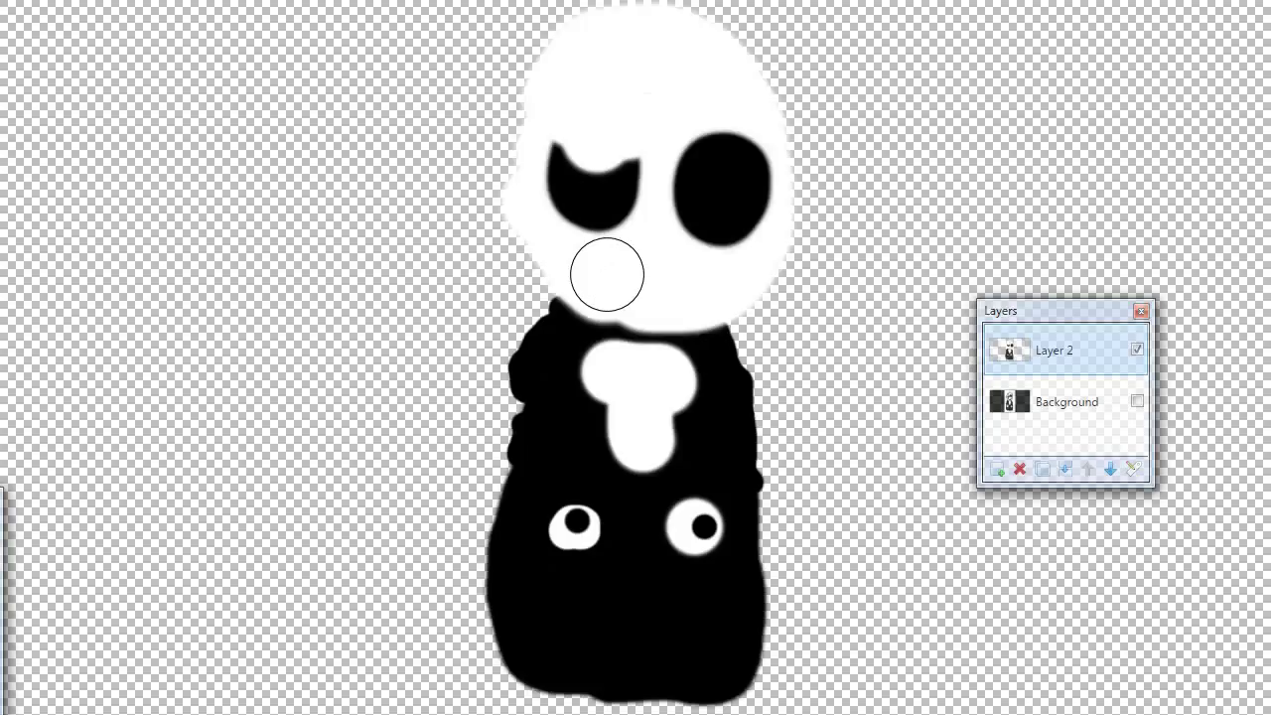
pyautogui.moveTo(607, 272)
pyautogui.mouseDown()
pyautogui.moveTo(662, 291)
pyautogui.moveTo(710, 266)
pyautogui.mouseUp()
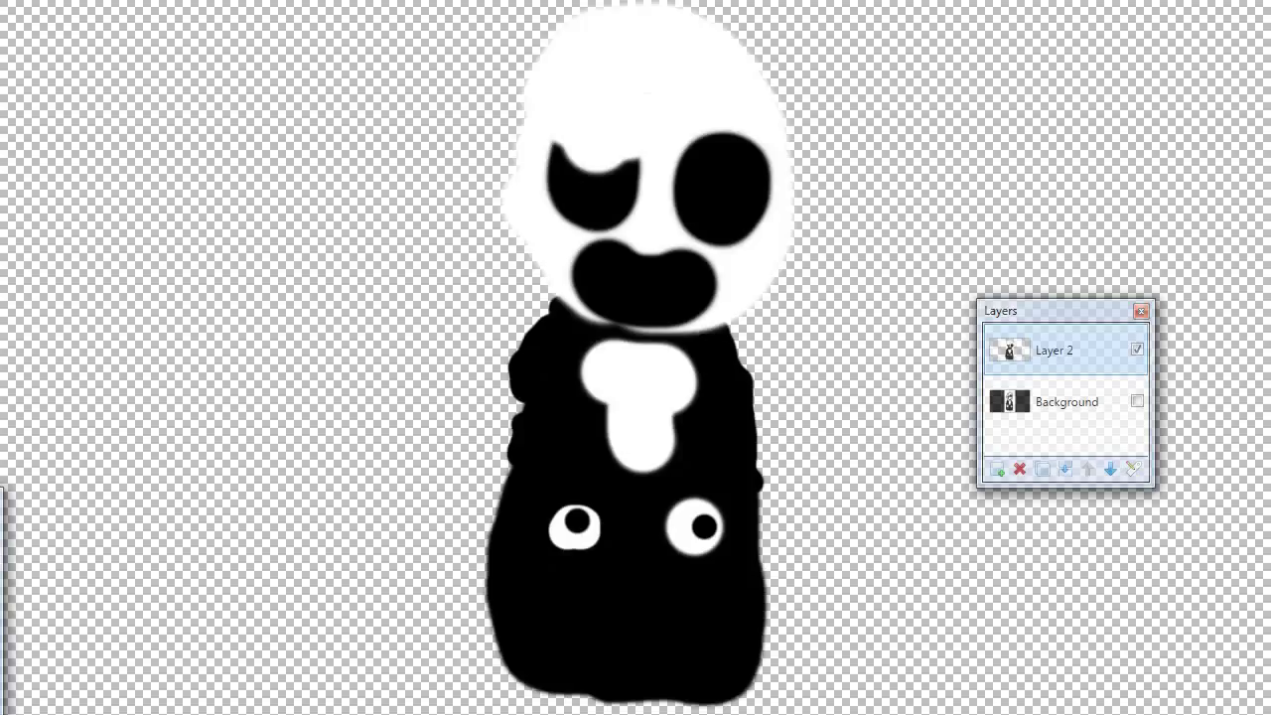
# Draw thin black cracks from the left eye up to the head's top and from the right eye down to the mouth.
pyautogui.click(2, 2)
pyautogui.scroll(8, 3, 183)
pyautogui.moveTo(591, 176)
pyautogui.mouseDown()
pyautogui.moveTo(574, 147)
pyautogui.moveTo(590, 138)
pyautogui.moveTo(563, 113)
pyautogui.moveTo(581, 100)
pyautogui.moveTo(576, 62)
pyautogui.moveTo(591, 36)
pyautogui.moveTo(574, 19)
pyautogui.mouseUp()
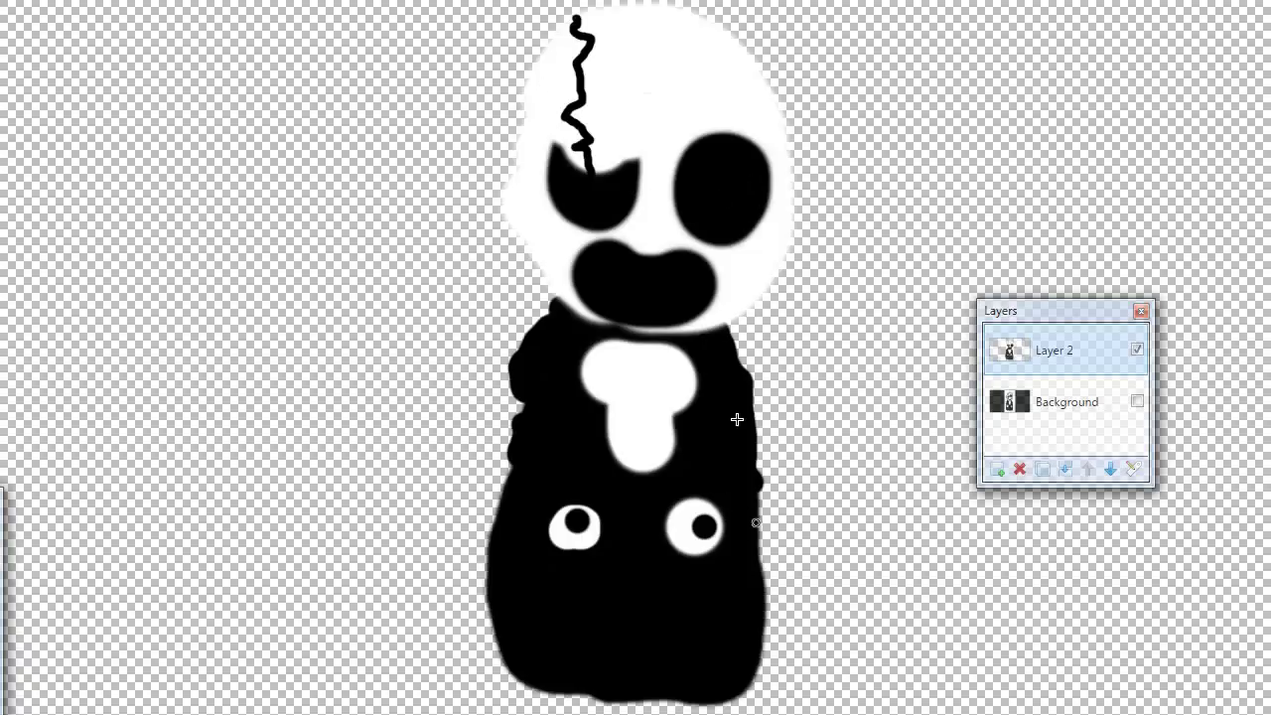
pyautogui.moveTo(725, 244); pyautogui.dragTo(711, 288)
# Lasso and delete the uneven bumps along the head's left edge and the crack's tip at the top of the head.
pyautogui.moveTo(522, 221)
pyautogui.mouseDown()
pyautogui.moveTo(521, 161)
pyautogui.moveTo(475, 167)
pyautogui.moveTo(449, 246)
pyautogui.moveTo(526, 240)
pyautogui.mouseUp()
pyautogui.click(524, 247)
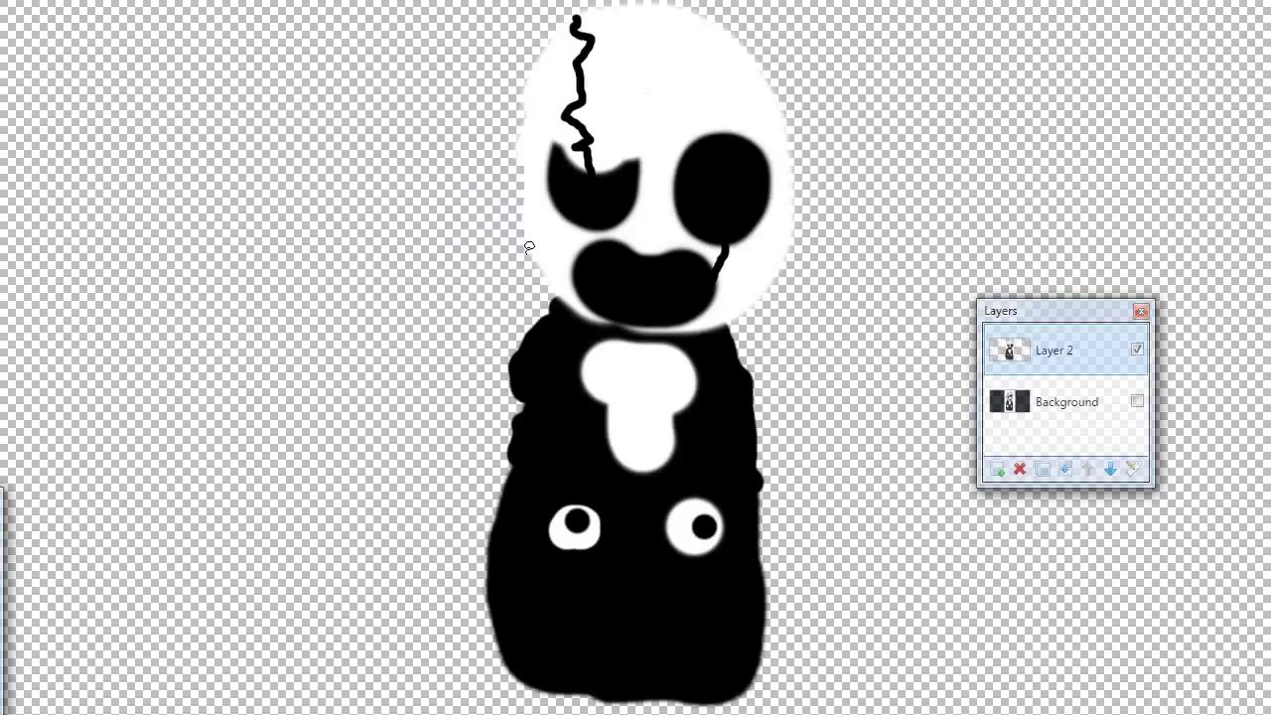
pyautogui.hotkey('ctrl', 'z')
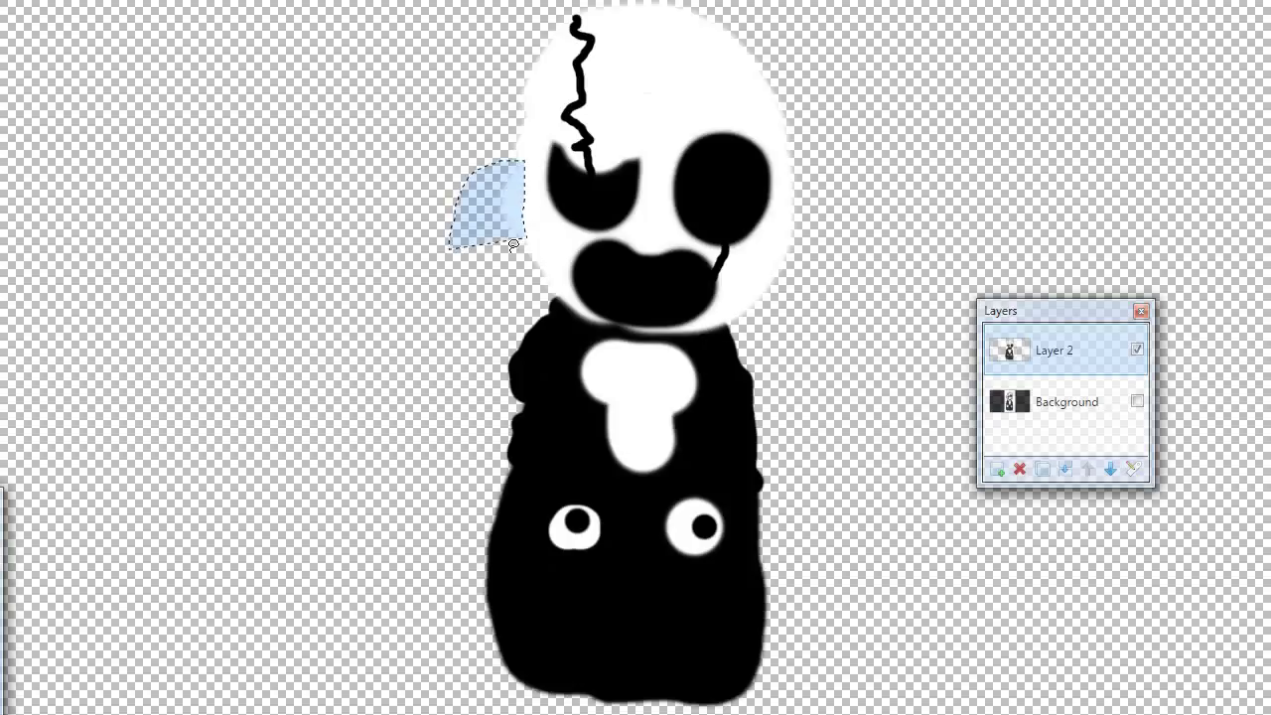
pyautogui.moveTo(520, 244); pyautogui.dragTo(521, 247)
pyautogui.moveTo(510, 203)
pyautogui.mouseDown()
pyautogui.moveTo(500, 184)
pyautogui.moveTo(462, 215)
pyautogui.moveTo(519, 242)
pyautogui.mouseUp()
pyautogui.press('Delete')
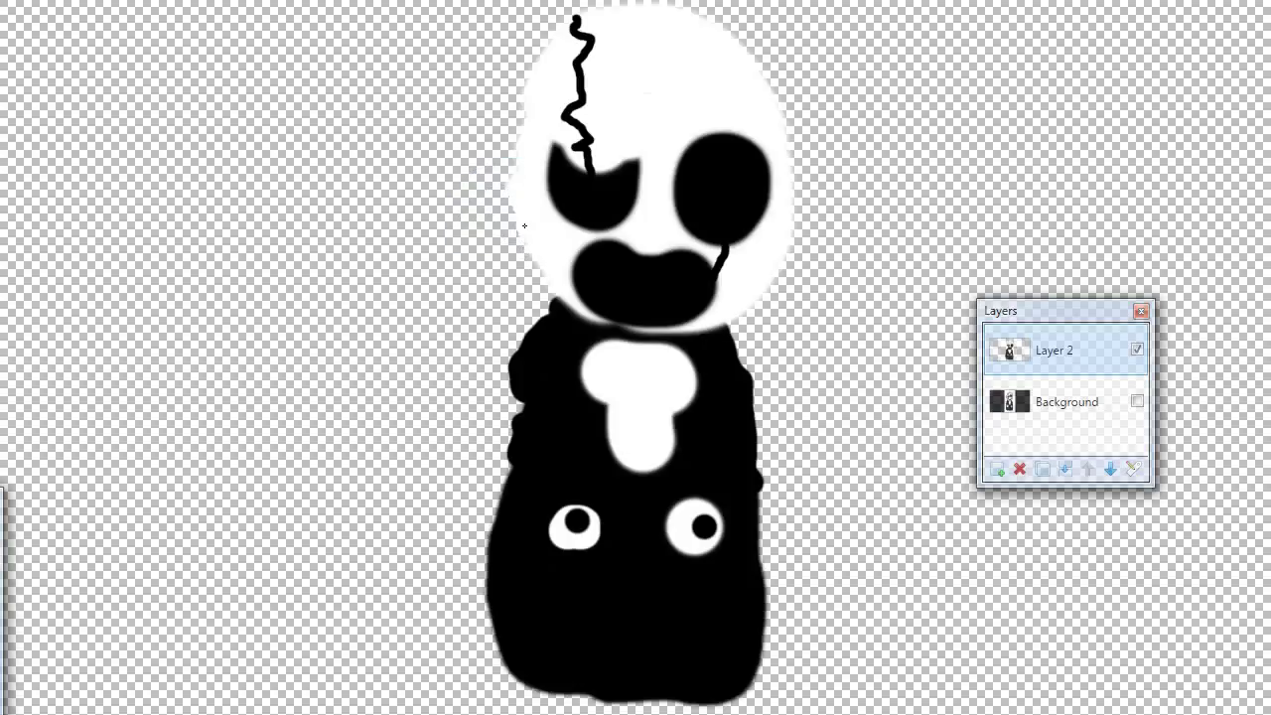
pyautogui.moveTo(516, 186)
pyautogui.mouseDown()
pyautogui.moveTo(469, 211)
pyautogui.moveTo(511, 173)
pyautogui.moveTo(473, 176)
pyautogui.mouseUp()
pyautogui.press('BackSpace')
pyautogui.press('Delete')
pyautogui.moveTo(568, 19); pyautogui.dragTo(585, 8)
pyautogui.hotkey('ctrl', 'd')
# Lasso and delete the bumpy outer edges on both sides of the black body below the head.
pyautogui.moveTo(507, 464)
pyautogui.mouseDown()
pyautogui.moveTo(544, 394)
pyautogui.moveTo(556, 300)
pyautogui.moveTo(496, 278)
pyautogui.moveTo(366, 281)
pyautogui.mouseUp()
pyautogui.press('Delete')
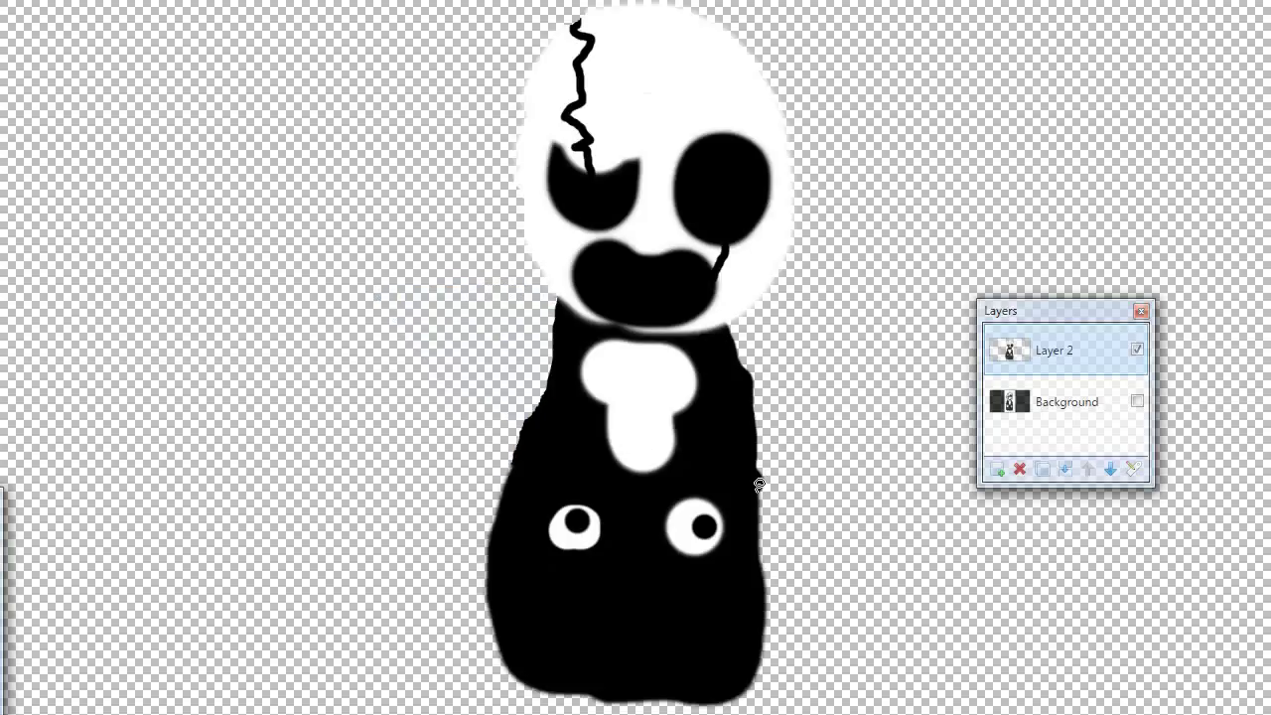
pyautogui.moveTo(760, 491)
pyautogui.mouseDown()
pyautogui.moveTo(737, 375)
pyautogui.moveTo(740, 348)
pyautogui.moveTo(767, 358)
pyautogui.mouseUp()
pyautogui.press('Delete')
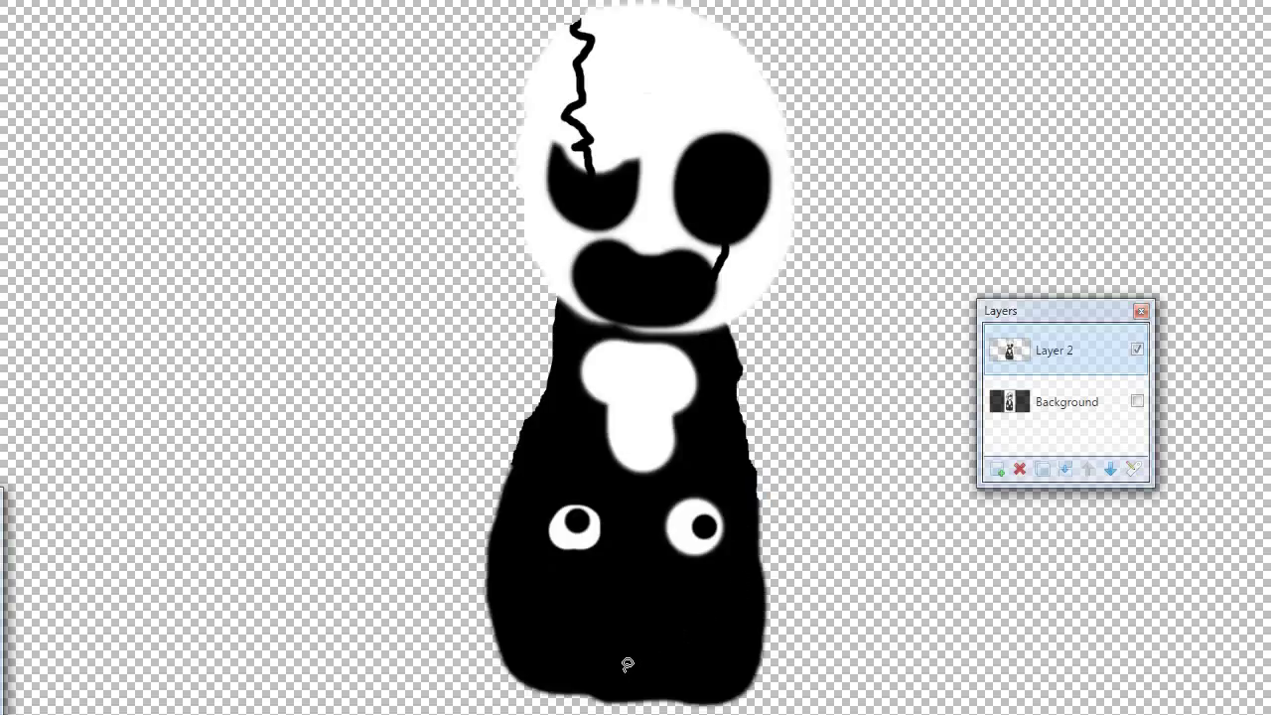
# Lasso and delete the uneven strip along the bottom edge of the black body, including both lower corners.
pyautogui.moveTo(504, 657)
pyautogui.mouseDown()
pyautogui.moveTo(740, 665)
pyautogui.moveTo(764, 684)
pyautogui.moveTo(752, 701)
pyautogui.moveTo(717, 704)
pyautogui.moveTo(561, 693)
pyautogui.mouseUp()
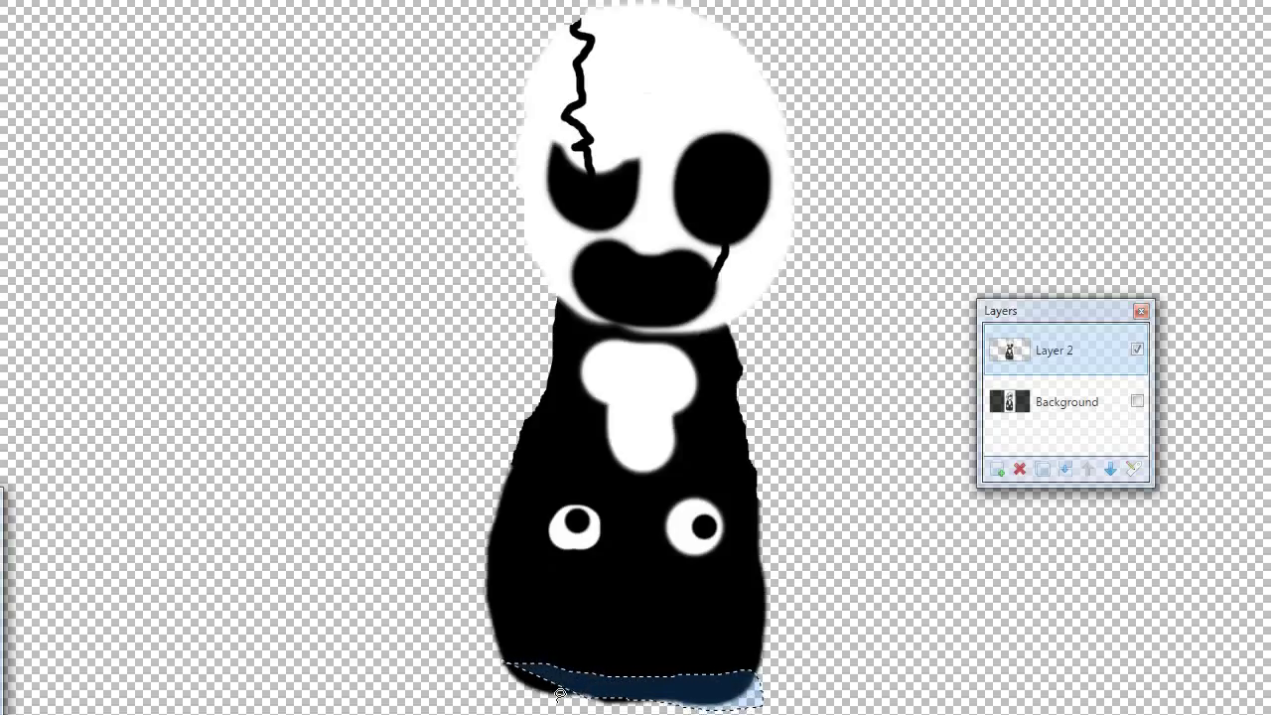
pyautogui.click(493, 683)
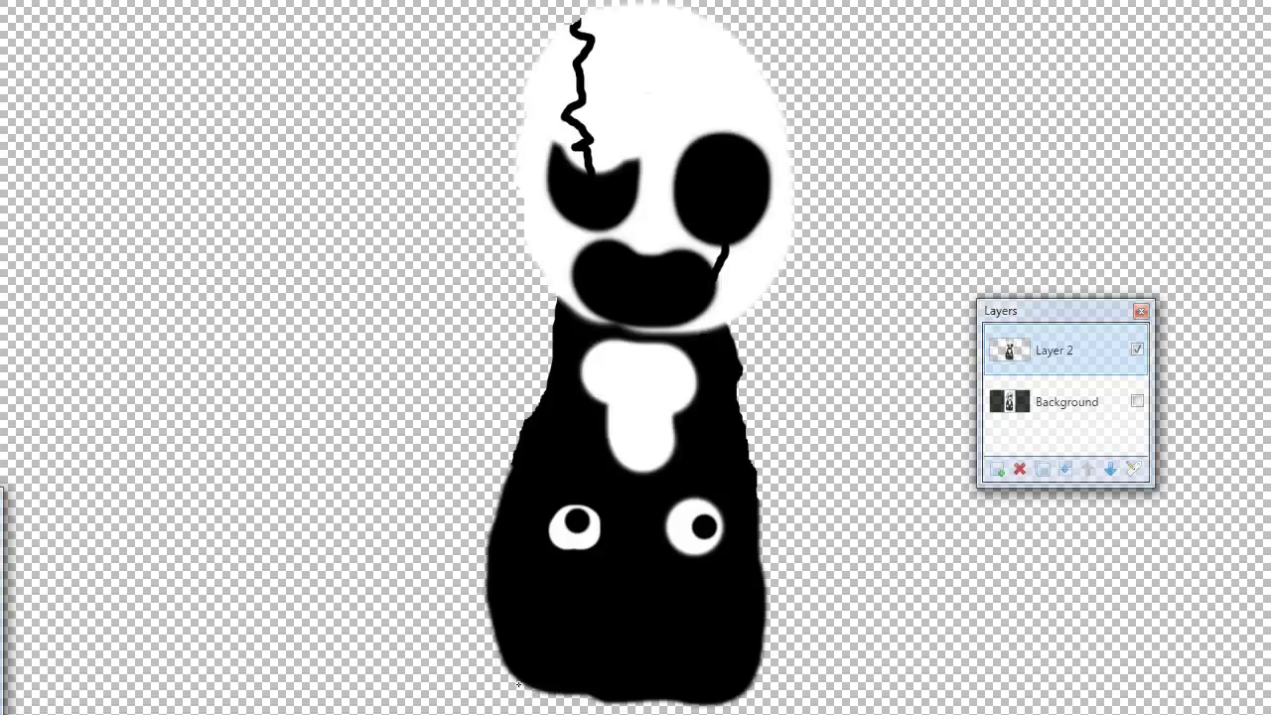
pyautogui.moveTo(607, 694)
pyautogui.mouseDown()
pyautogui.moveTo(731, 711)
pyautogui.moveTo(558, 714)
pyautogui.mouseUp()
pyautogui.press('Delete')
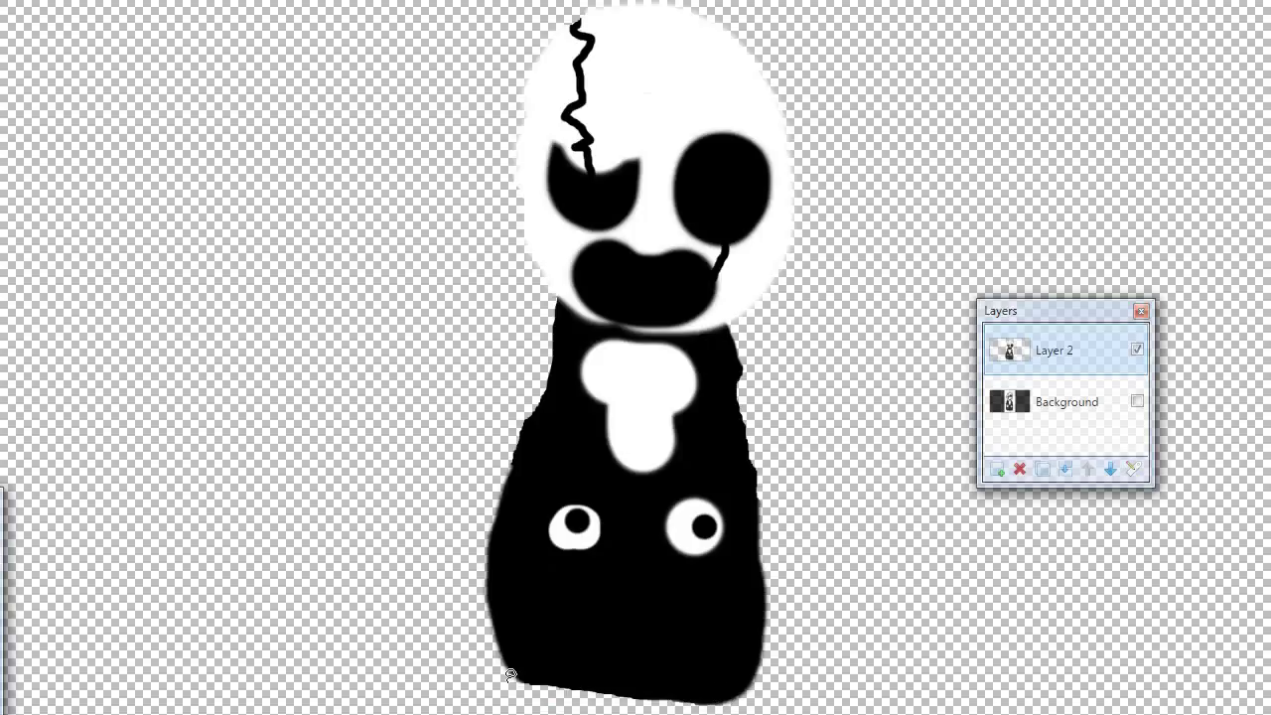
pyautogui.moveTo(518, 683)
pyautogui.mouseDown()
pyautogui.moveTo(740, 695)
pyautogui.moveTo(760, 711)
pyautogui.moveTo(490, 712)
pyautogui.mouseUp()
pyautogui.press('Delete')
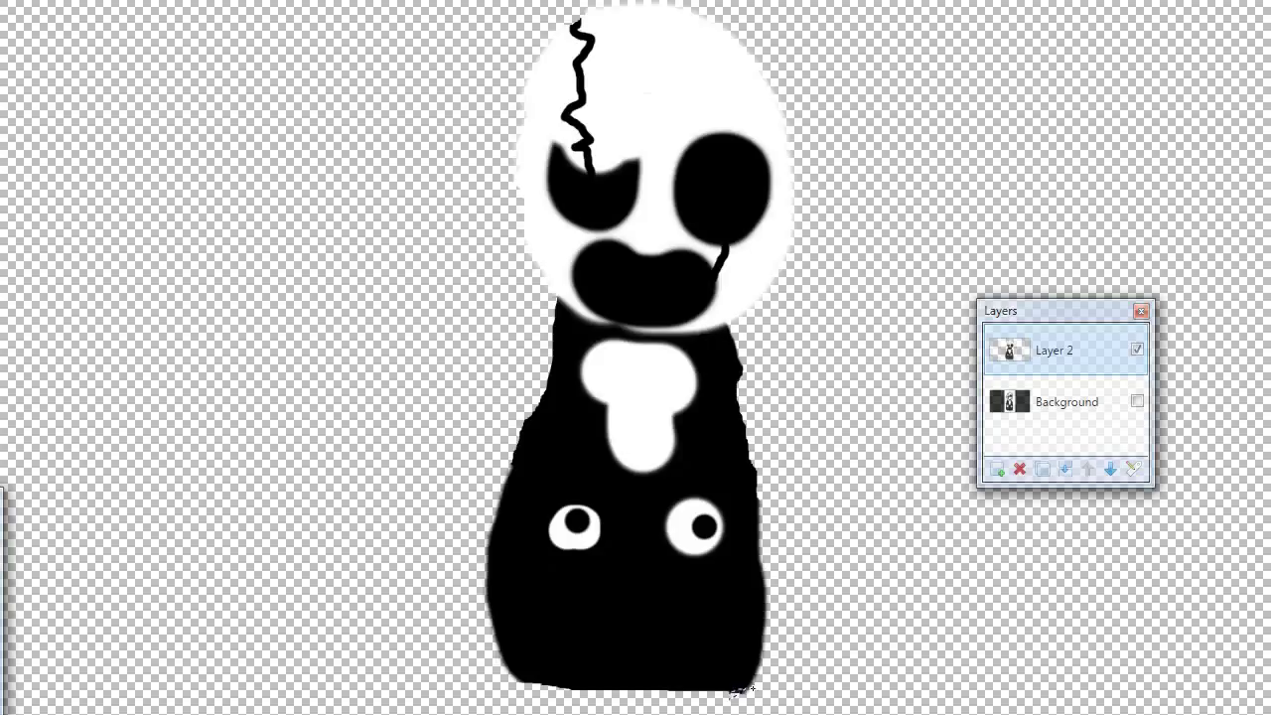
pyautogui.moveTo(767, 701)
pyautogui.mouseDown()
pyautogui.moveTo(743, 709)
pyautogui.moveTo(752, 695)
pyautogui.moveTo(733, 692)
pyautogui.mouseUp()
pyautogui.press('Delete')
pyautogui.press('Delete')
pyautogui.moveTo(751, 703); pyautogui.dragTo(739, 703)
pyautogui.press('Delete')
# Show the Background layer to compare the redrawn character with the original sprite, and hide it again.
pyautogui.click(1139, 405)
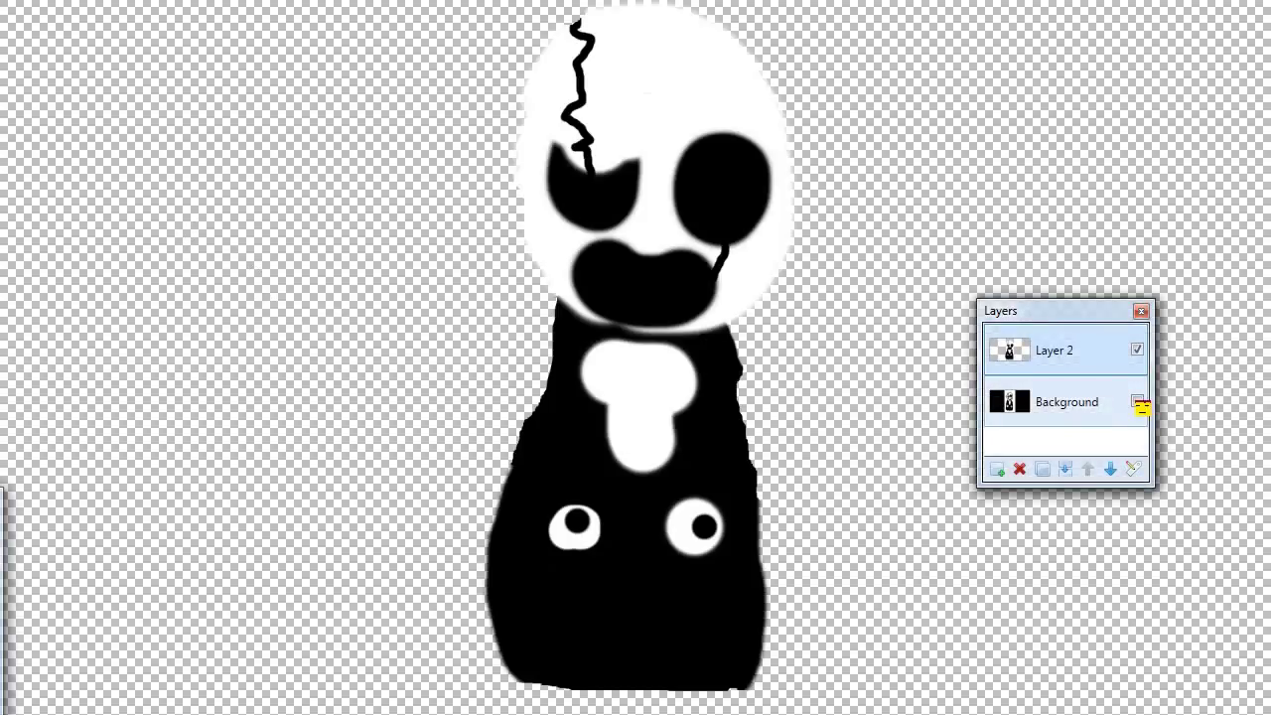
pyautogui.click(1138, 403)
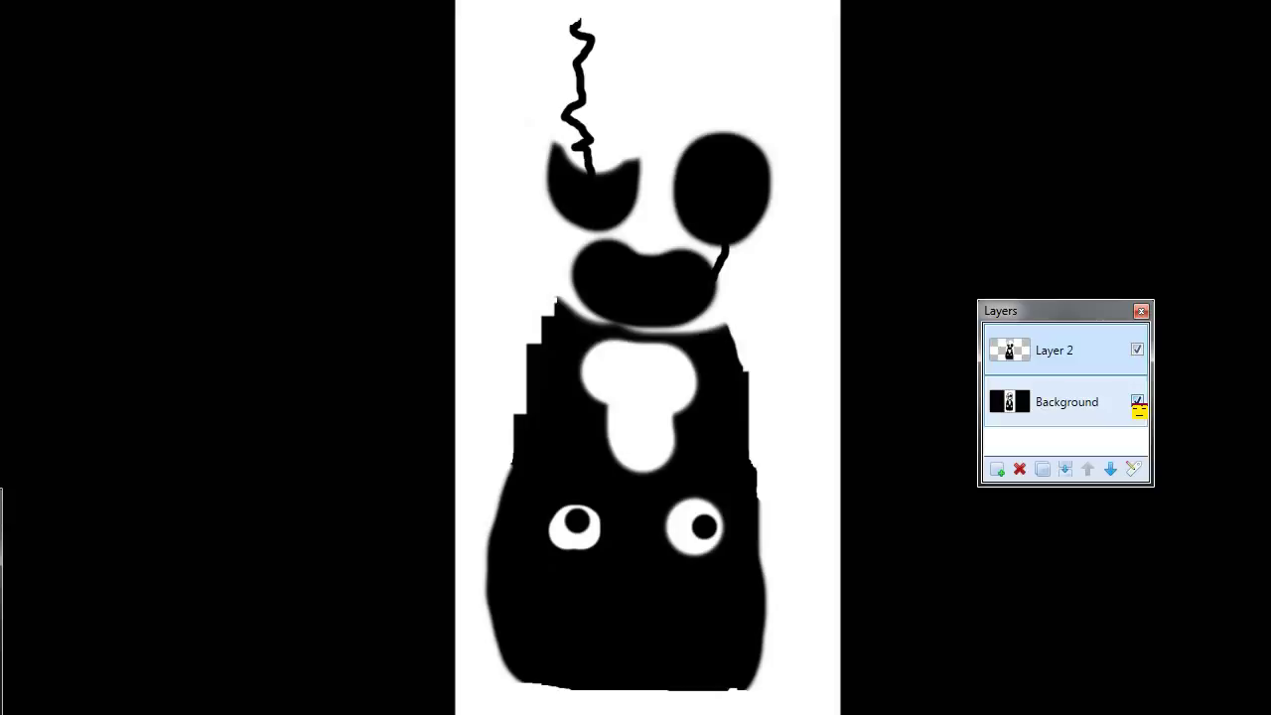
pyautogui.click(1138, 402)
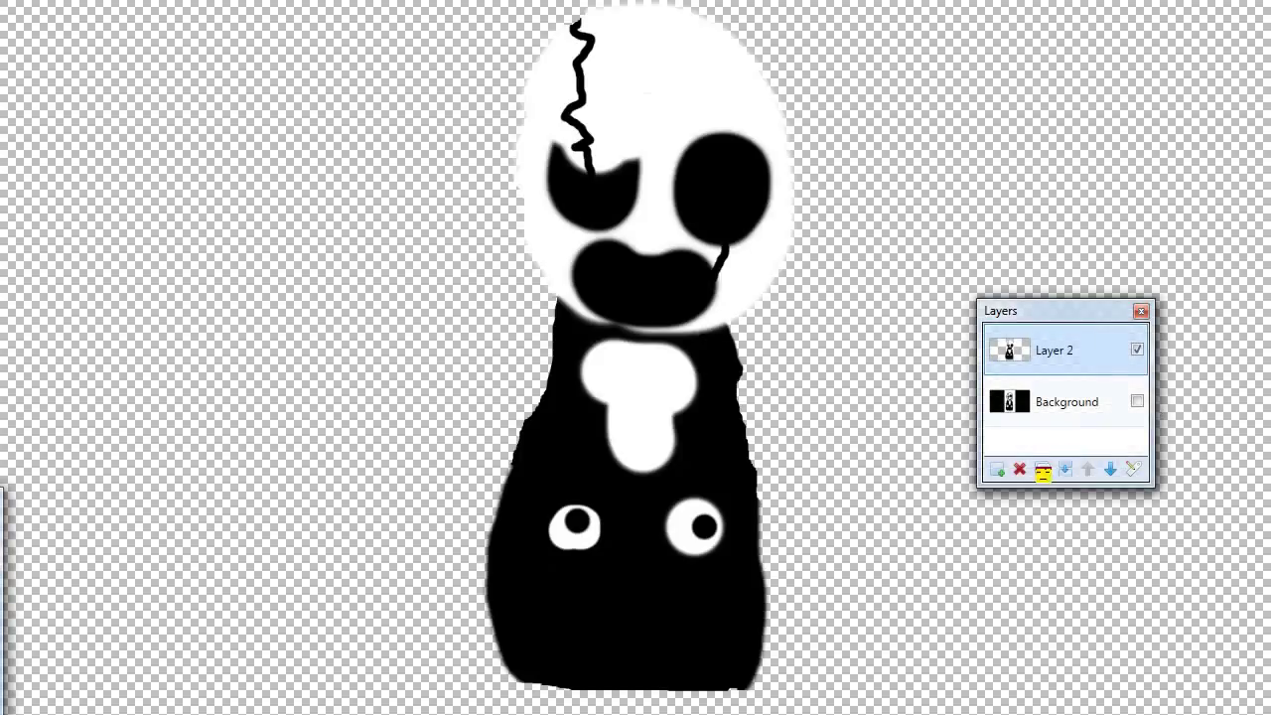
# Add a new layer directly beneath Layer 2 and fill it entirely with gray.
pyautogui.click(997, 472)
pyautogui.moveTo(1083, 369); pyautogui.dragTo(1059, 417)
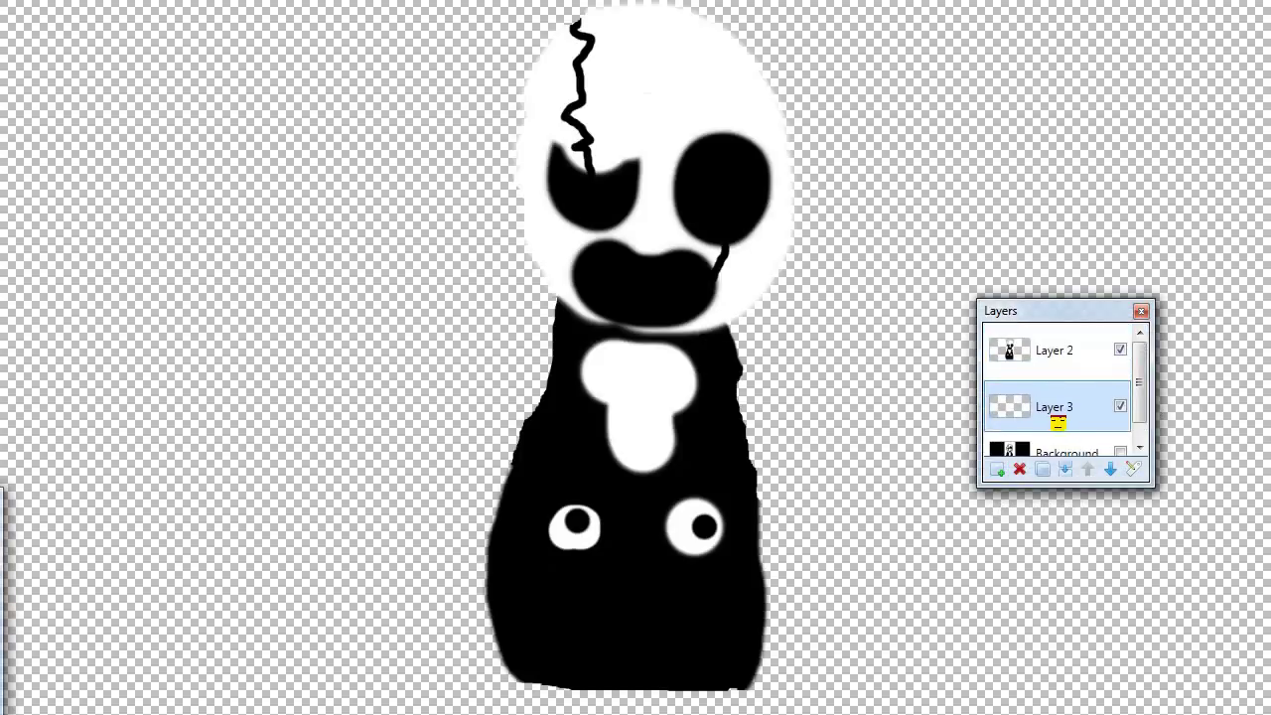
pyautogui.moveTo(481, 458)
pyautogui.mouseDown()
pyautogui.moveTo(497, 571)
pyautogui.moveTo(641, 445)
pyautogui.moveTo(542, 460)
pyautogui.mouseUp()
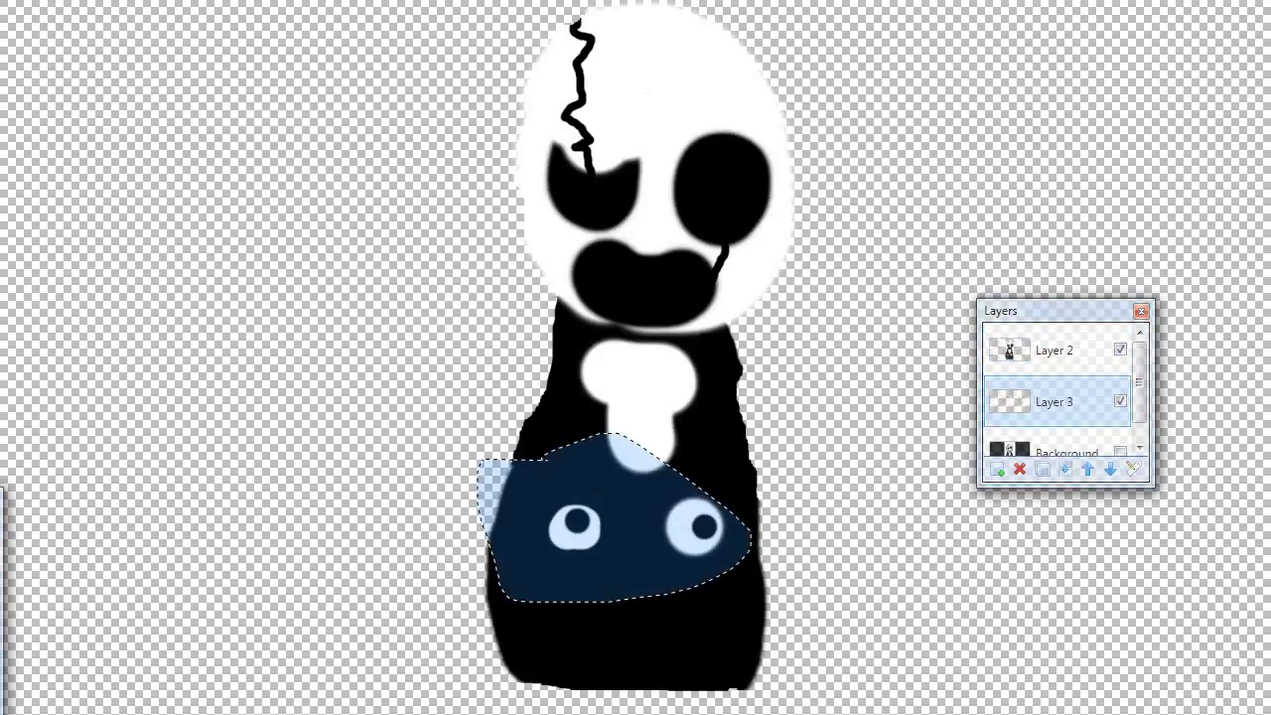
pyautogui.hotkey('ctrl', 'd')
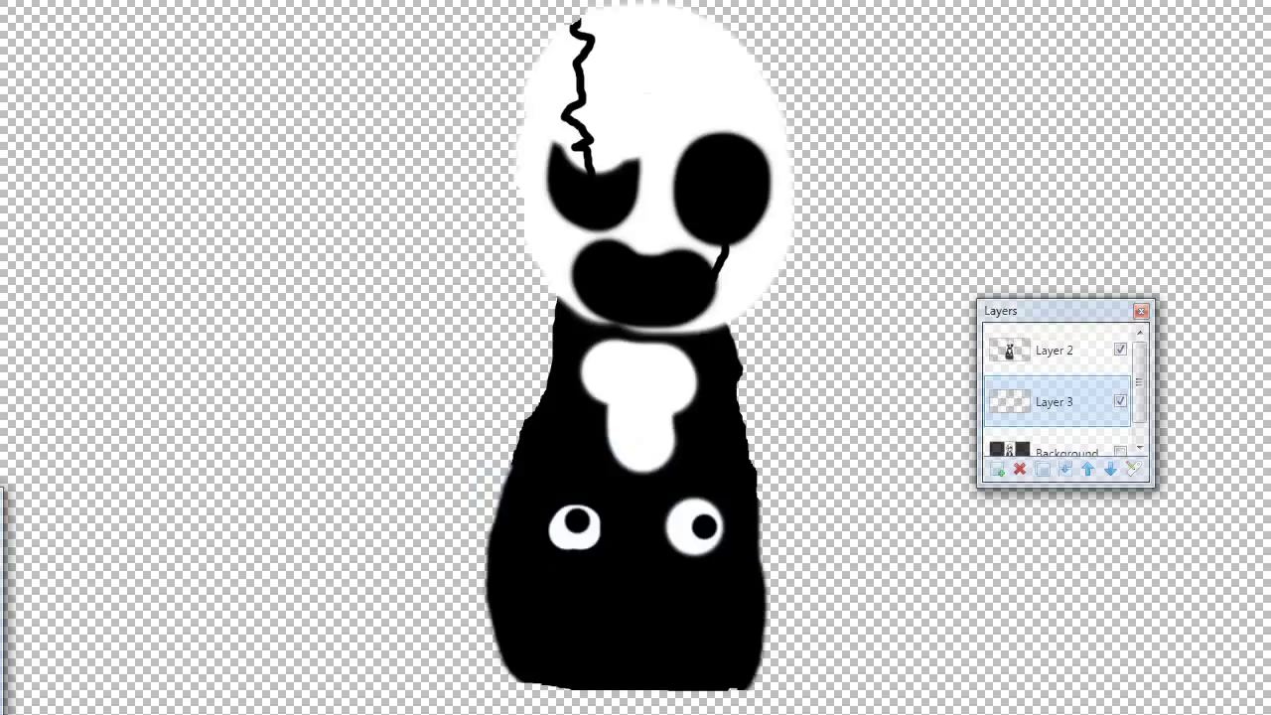
pyautogui.press('f')
pyautogui.click(280, 240)
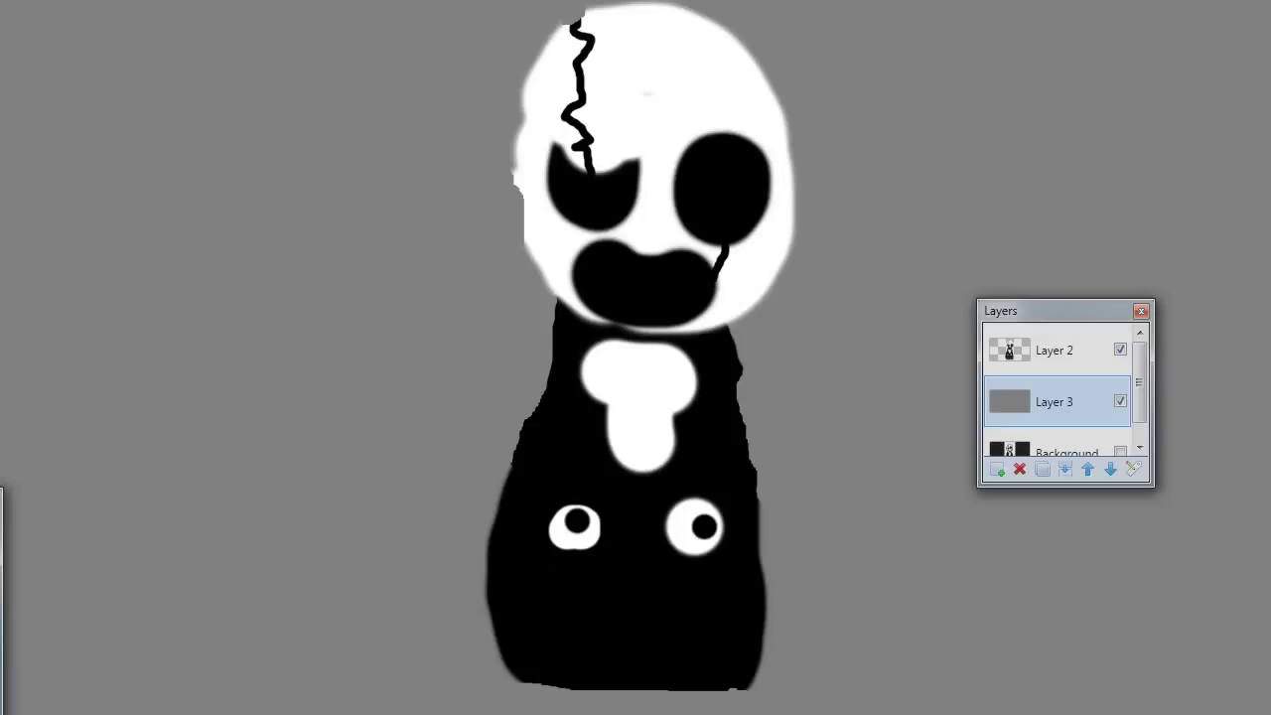
# Try the text "hi" in a symbol font on the gray area beside the head, and erase it.
pyautogui.click(2, 2)
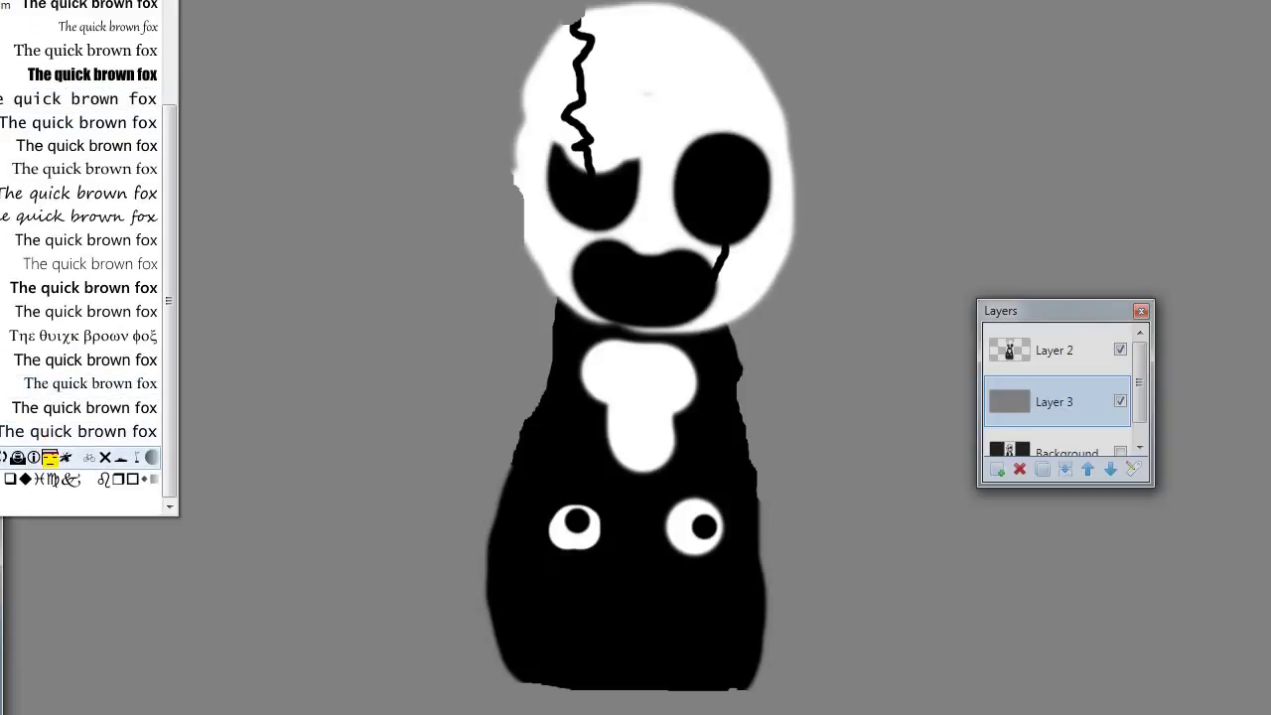
pyautogui.click(49, 456)
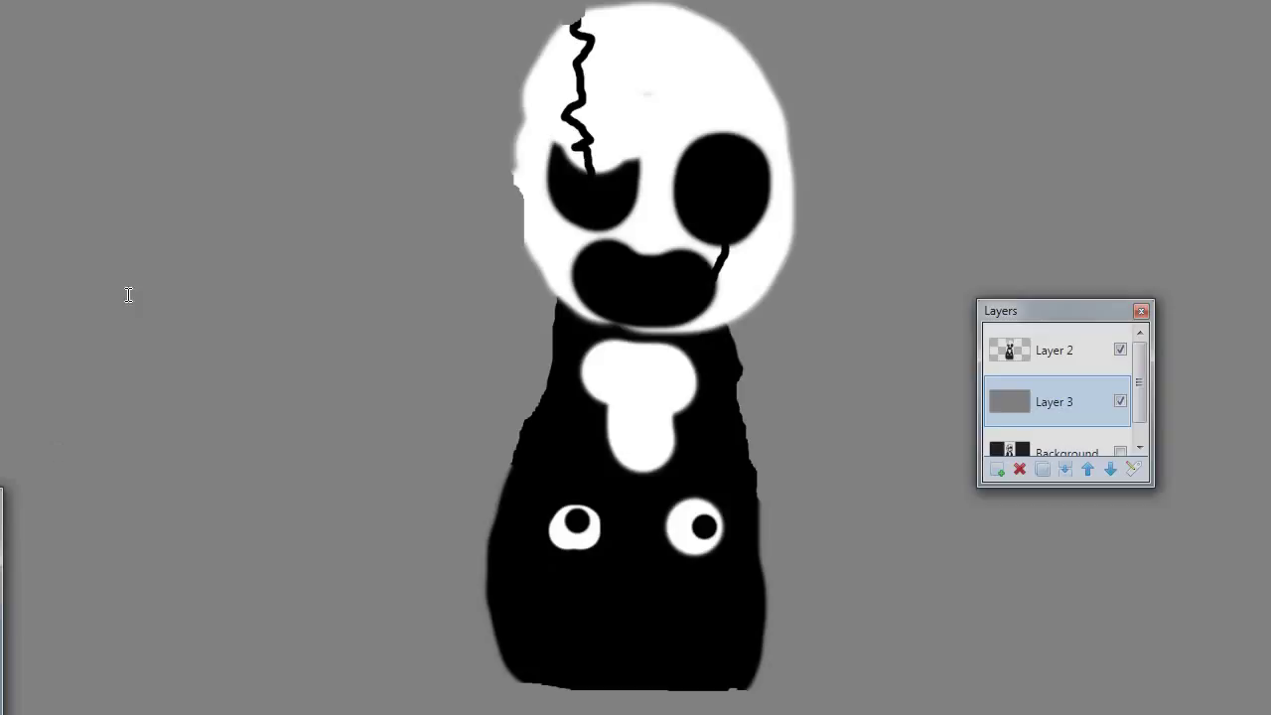
pyautogui.click(71, 107)
pyautogui.click(169, 2)
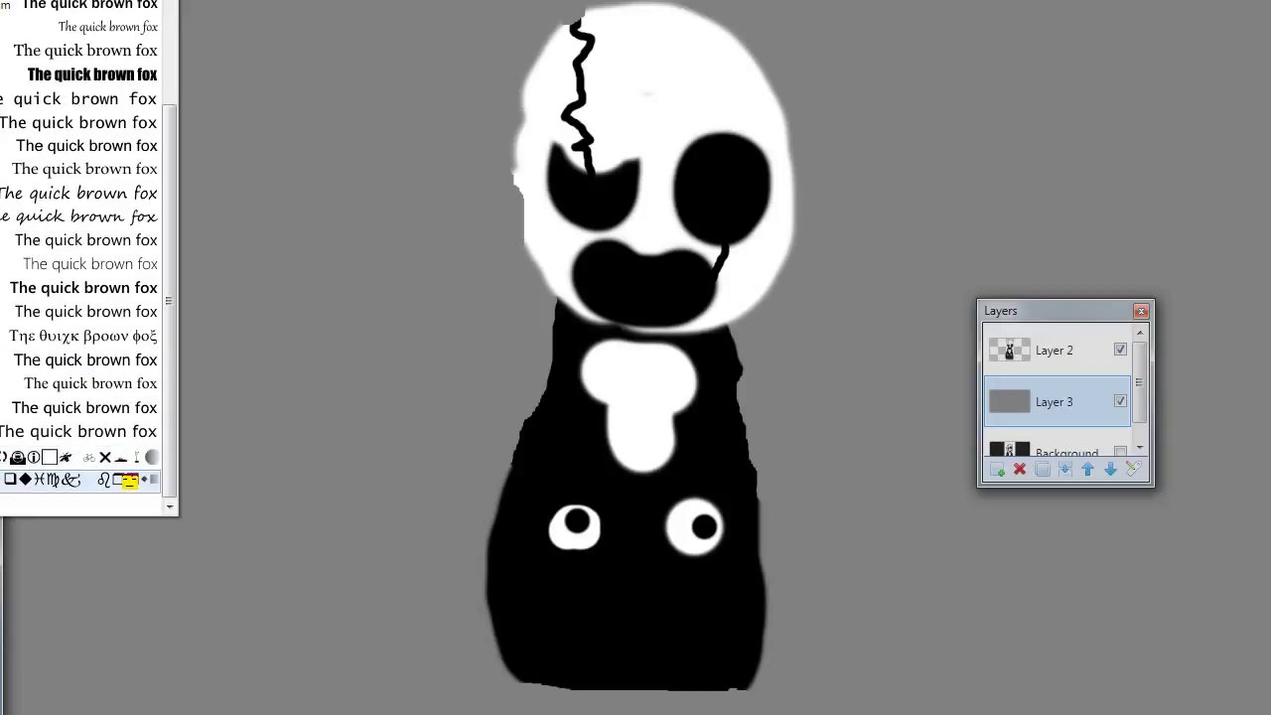
pyautogui.click(139, 456)
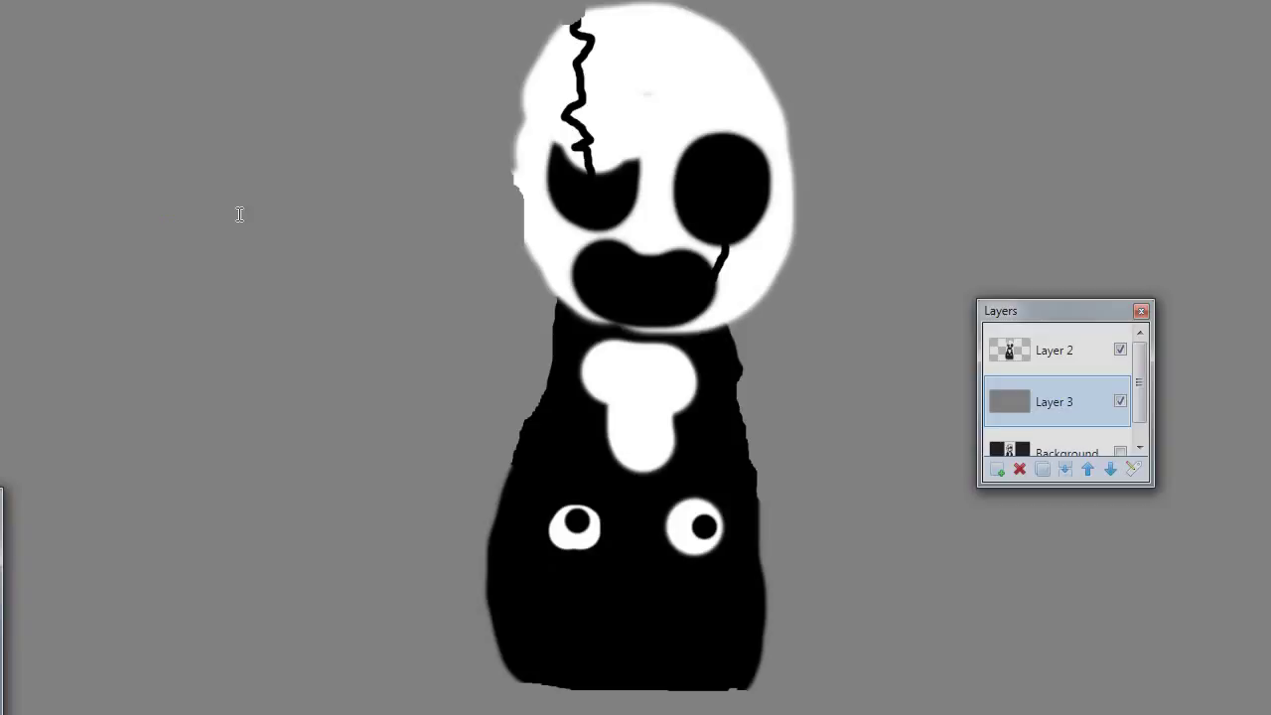
pyautogui.click(122, 204)
pyautogui.write('hi')
pyautogui.press('BackSpace')
pyautogui.press('BackSpace')
pyautogui.press('BackSpace')
pyautogui.press('BackSpace')
# Write "hi!" in the pictogram symbol font with ambulance, info and spider glyphs, in white beside the head.
pyautogui.click(49, 1)
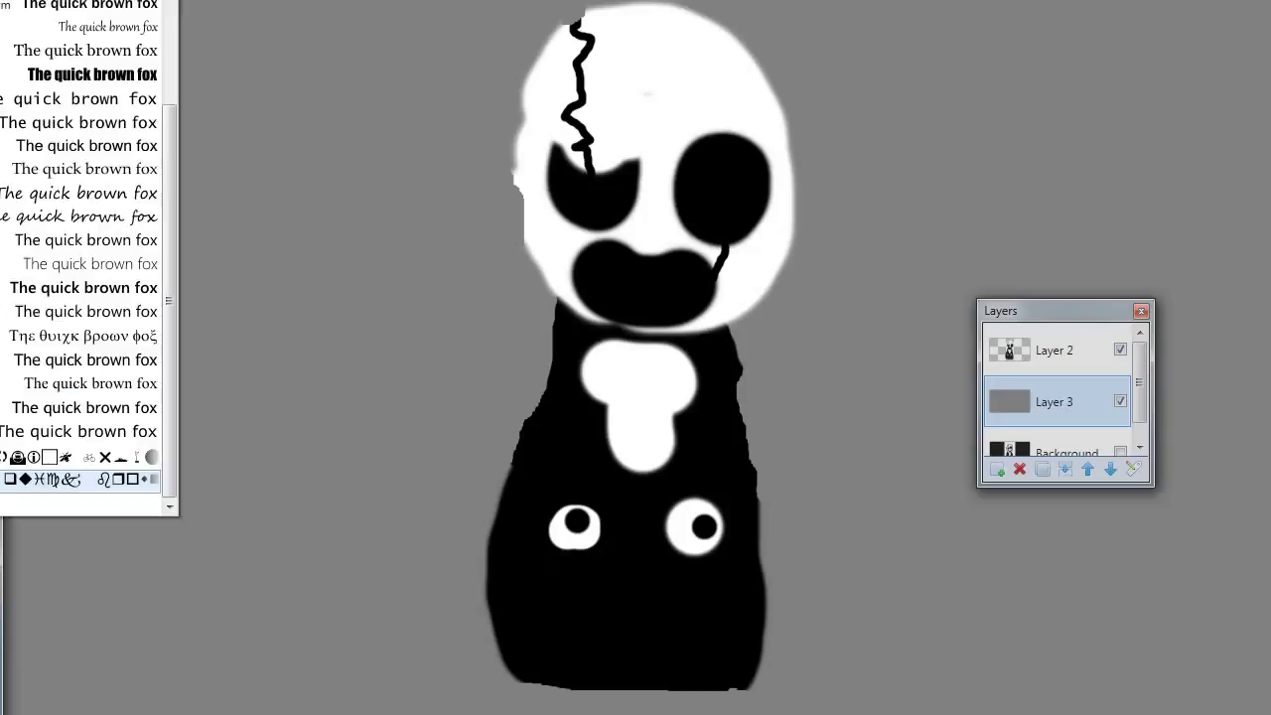
pyautogui.click(102, 459)
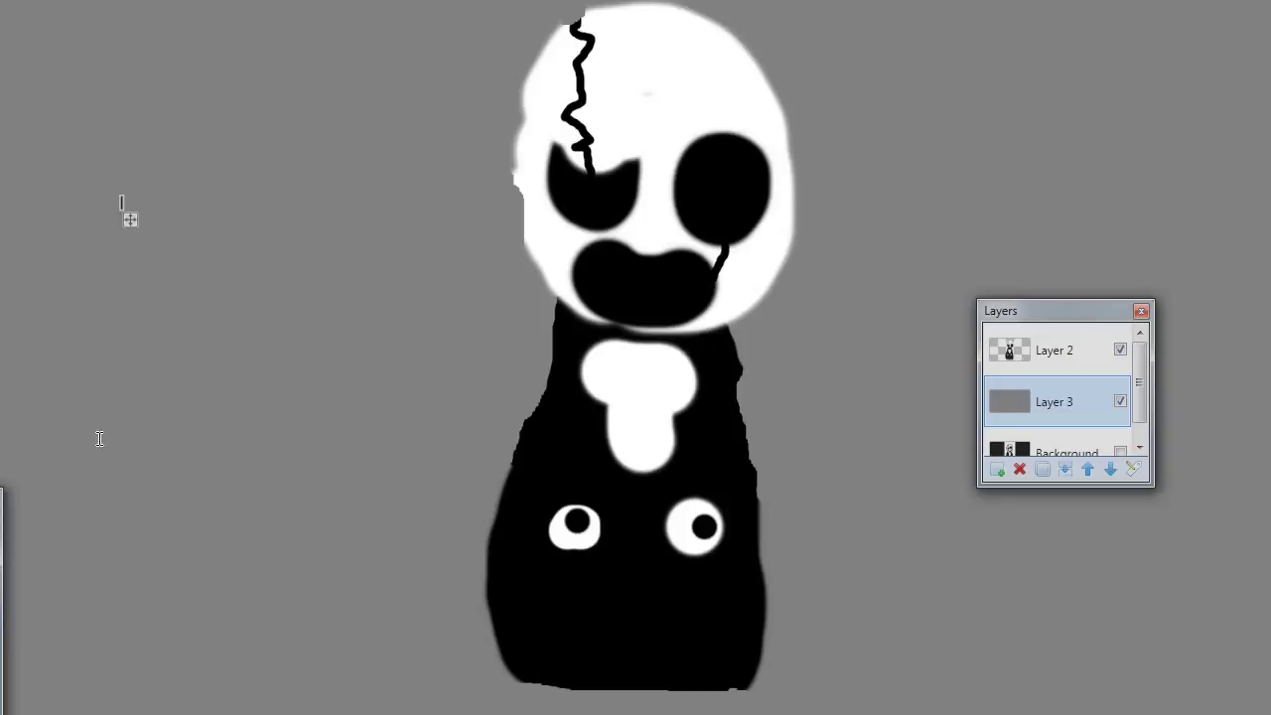
pyautogui.write('hi!')
# Add "/hi!" in a heavy bold sans-serif font right after the three symbols and finish the text.
pyautogui.click(58, 0)
pyautogui.click(39, 141)
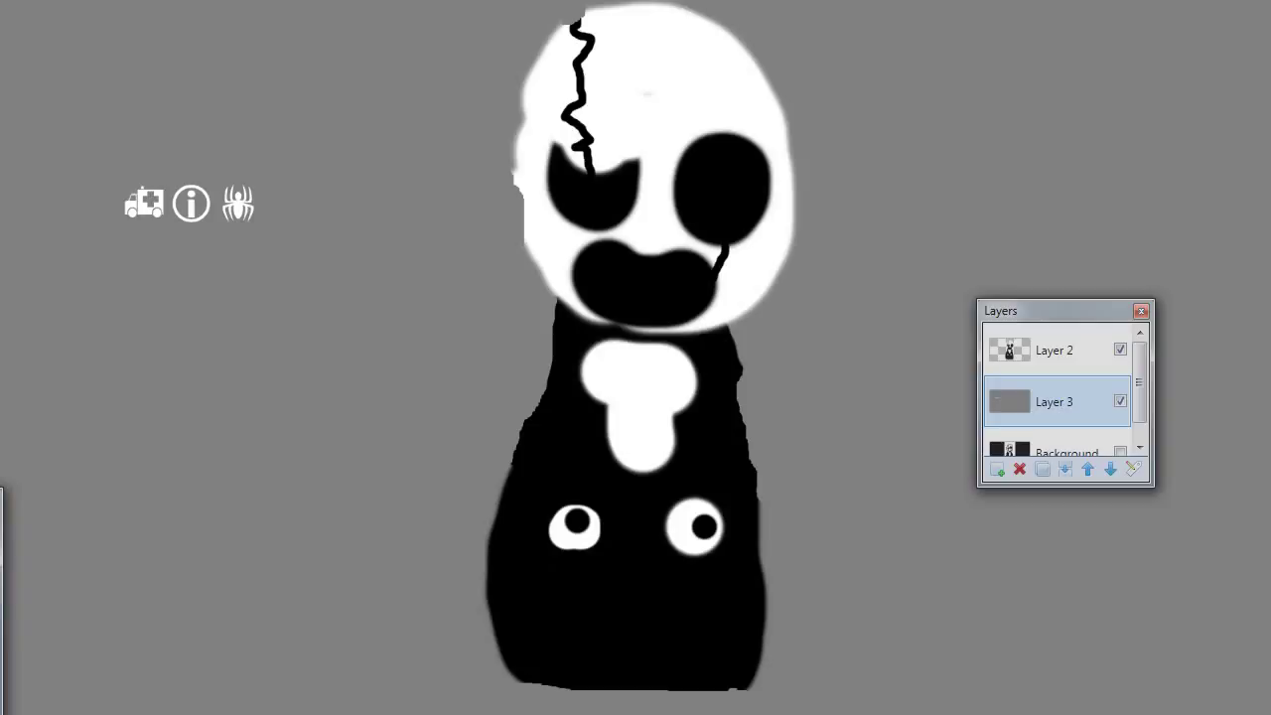
pyautogui.click(110, 2)
pyautogui.scroll(3, 113, 29)
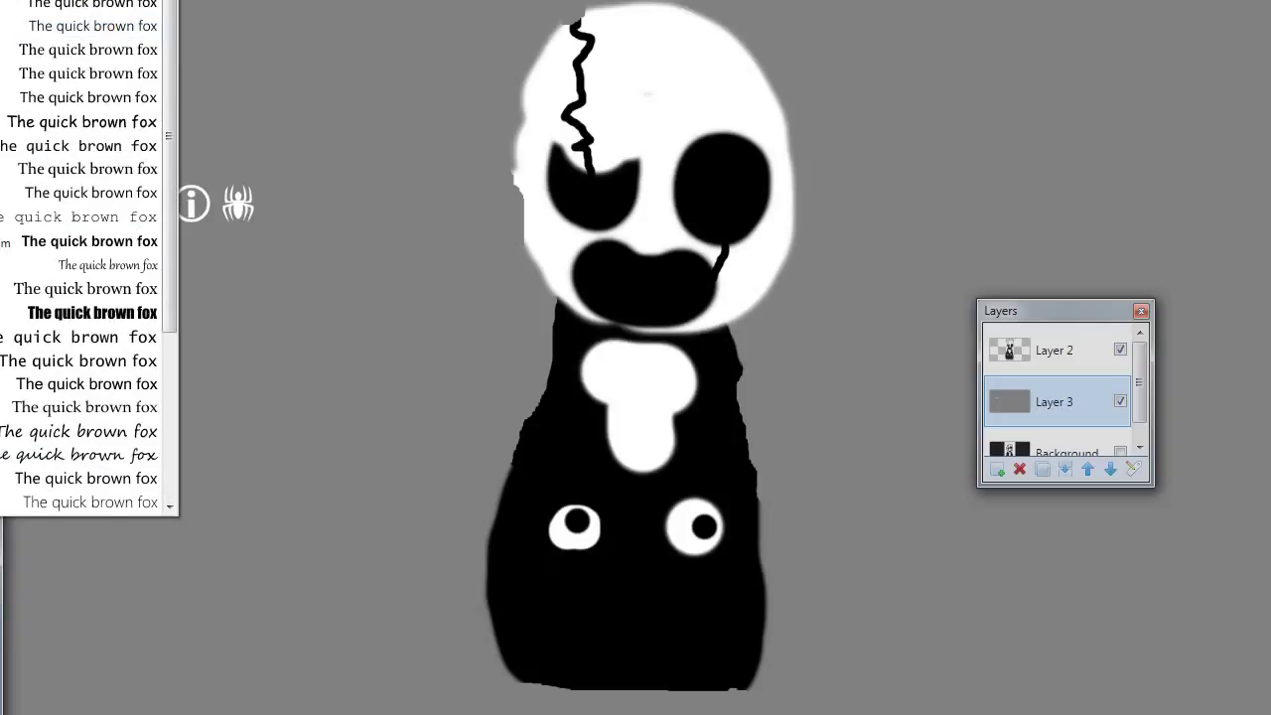
pyautogui.click(406, 151)
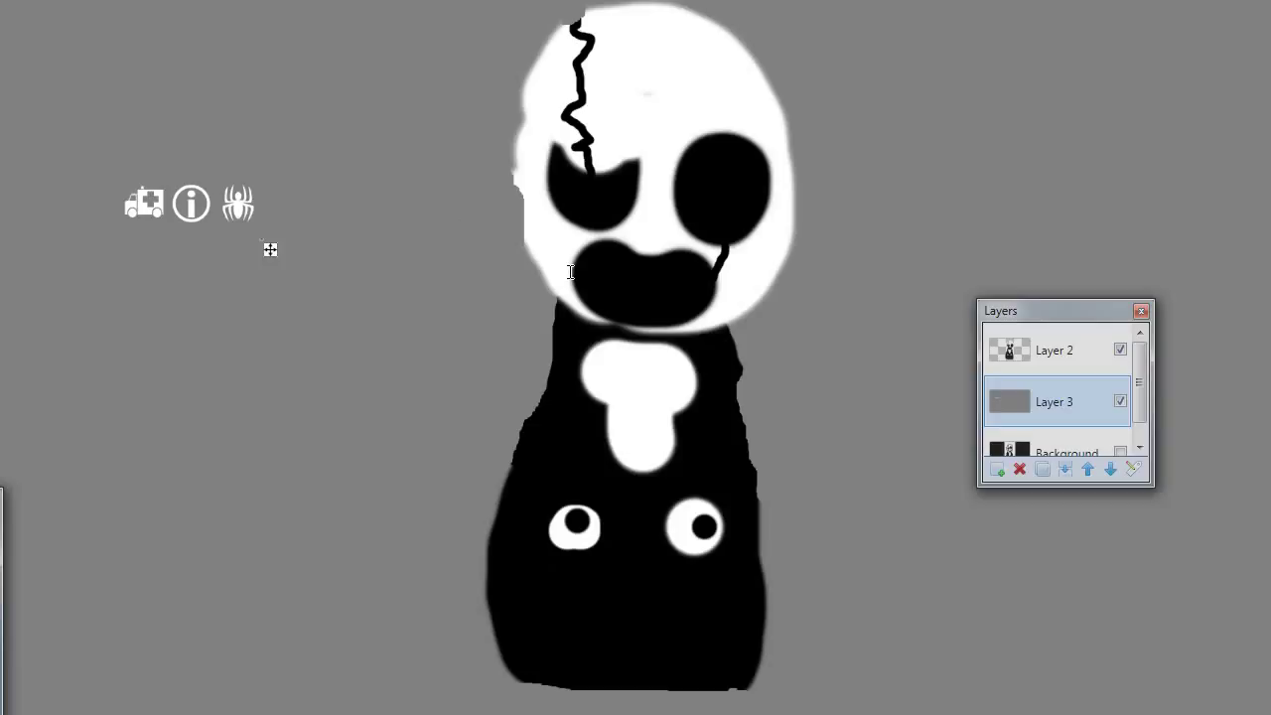
pyautogui.write('/')
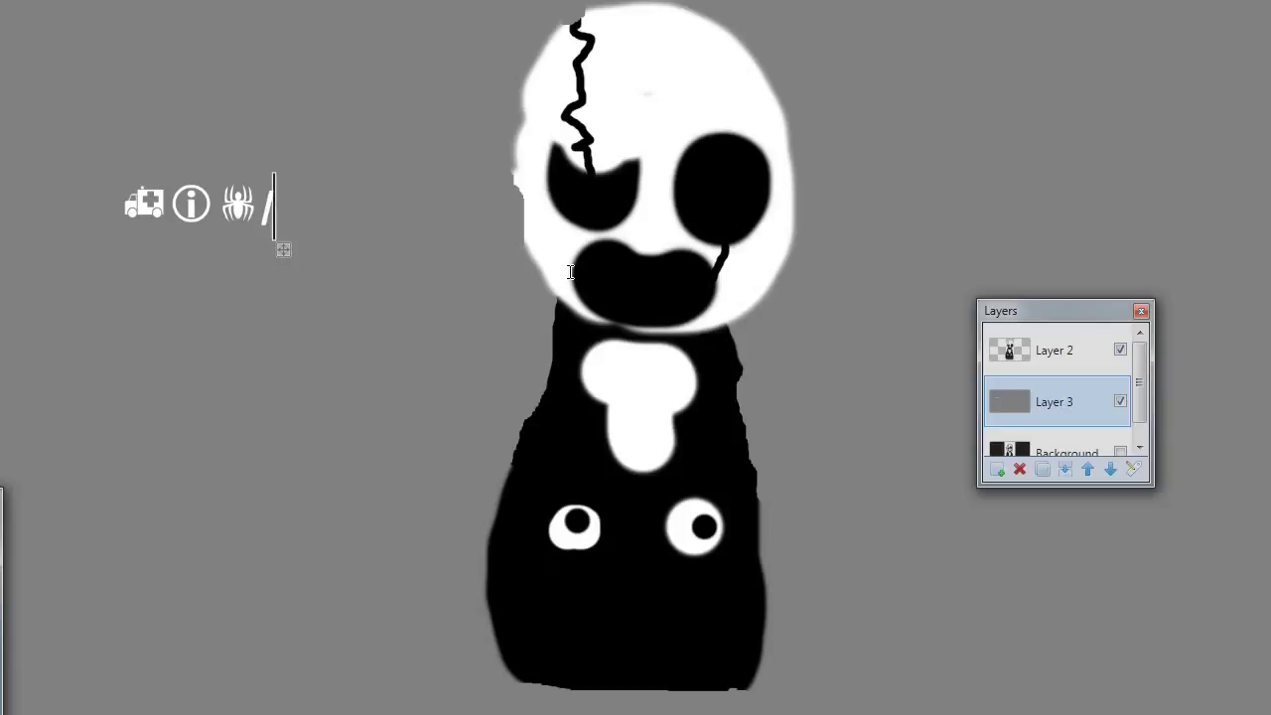
pyautogui.write('  hi!')
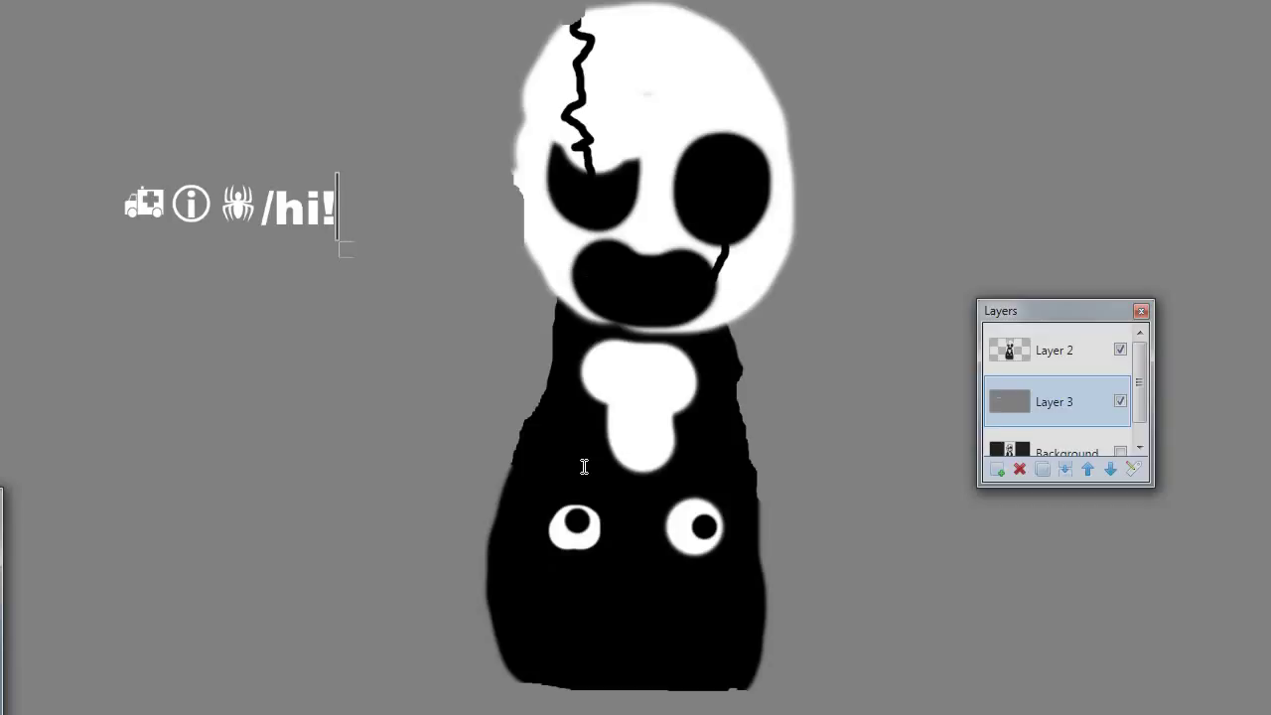
pyautogui.press('Escape')
# On Layer 2, try lassoing and deleting the bumpy left edge of the head, and undo the cuts.
pyautogui.click(1042, 349)
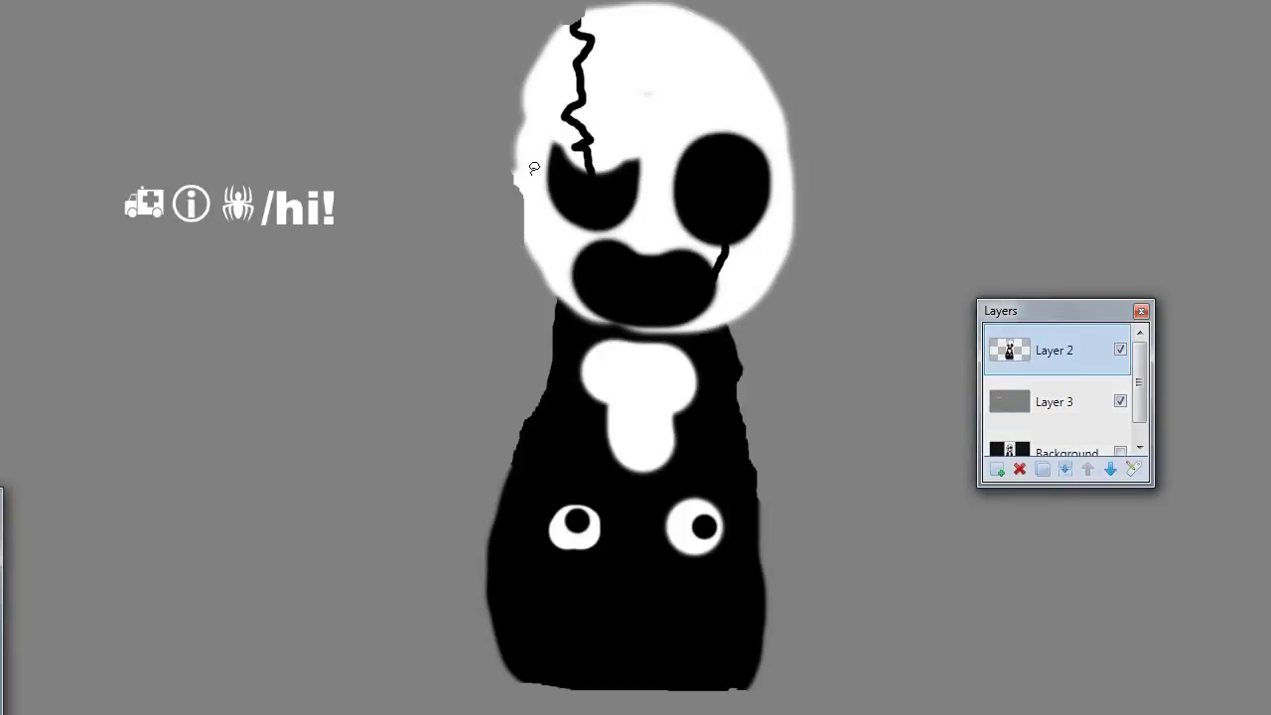
pyautogui.moveTo(531, 161)
pyautogui.mouseDown()
pyautogui.moveTo(531, 122)
pyautogui.moveTo(475, 127)
pyautogui.moveTo(525, 194)
pyautogui.mouseUp()
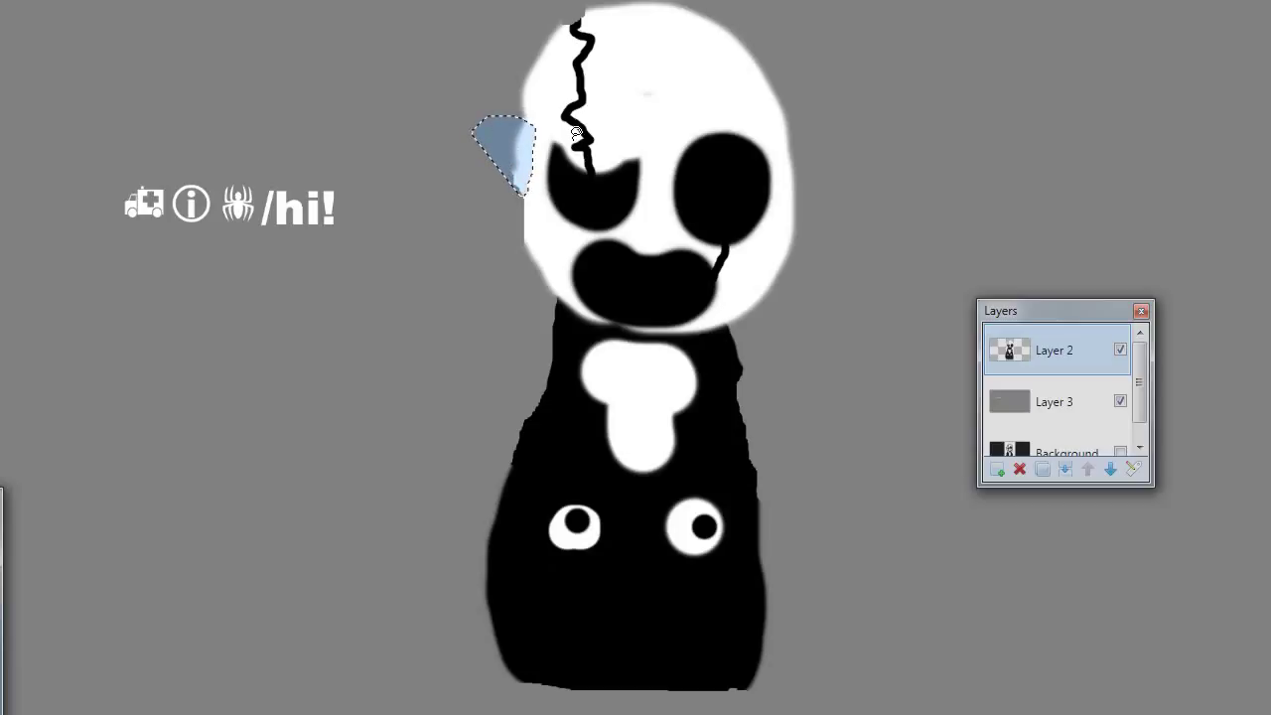
pyautogui.hotkey('ctrl', 'd')
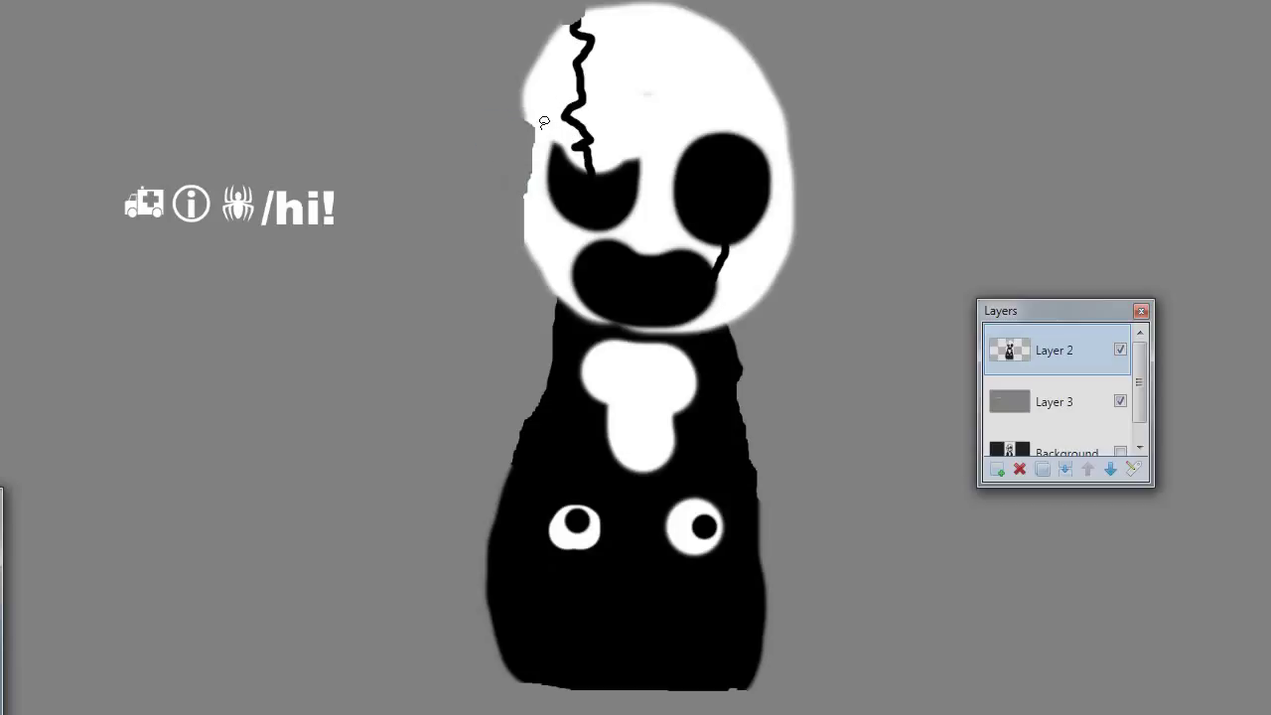
pyautogui.moveTo(538, 119); pyautogui.dragTo(531, 116)
pyautogui.moveTo(559, 38)
pyautogui.mouseDown()
pyautogui.moveTo(531, 119)
pyautogui.moveTo(480, 32)
pyautogui.moveTo(516, 30)
pyautogui.moveTo(528, 9)
pyautogui.mouseUp()
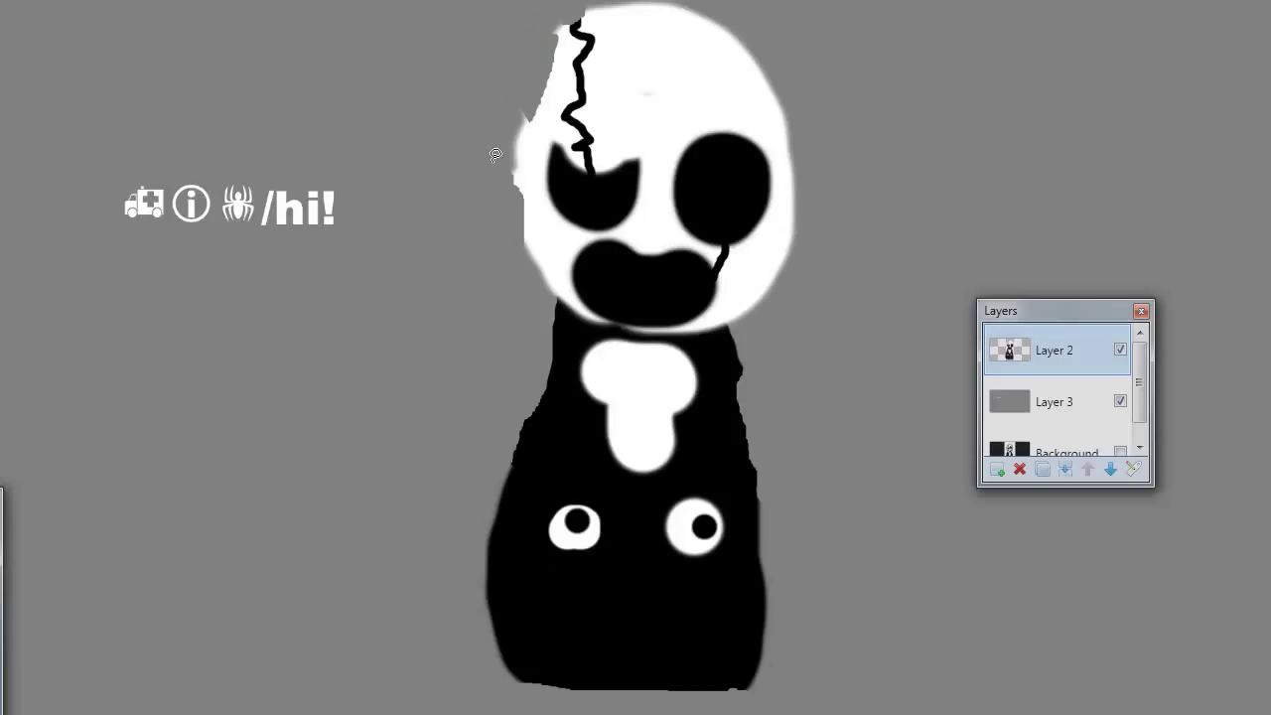
pyautogui.moveTo(534, 111)
pyautogui.mouseDown()
pyautogui.moveTo(512, 121)
pyautogui.moveTo(550, 136)
pyautogui.mouseUp()
pyautogui.hotkey('ctrl', 'z')
pyautogui.hotkey('ctrl', 'z')
pyautogui.hotkey('ctrl', 'z')
pyautogui.hotkey('ctrl', 'z')
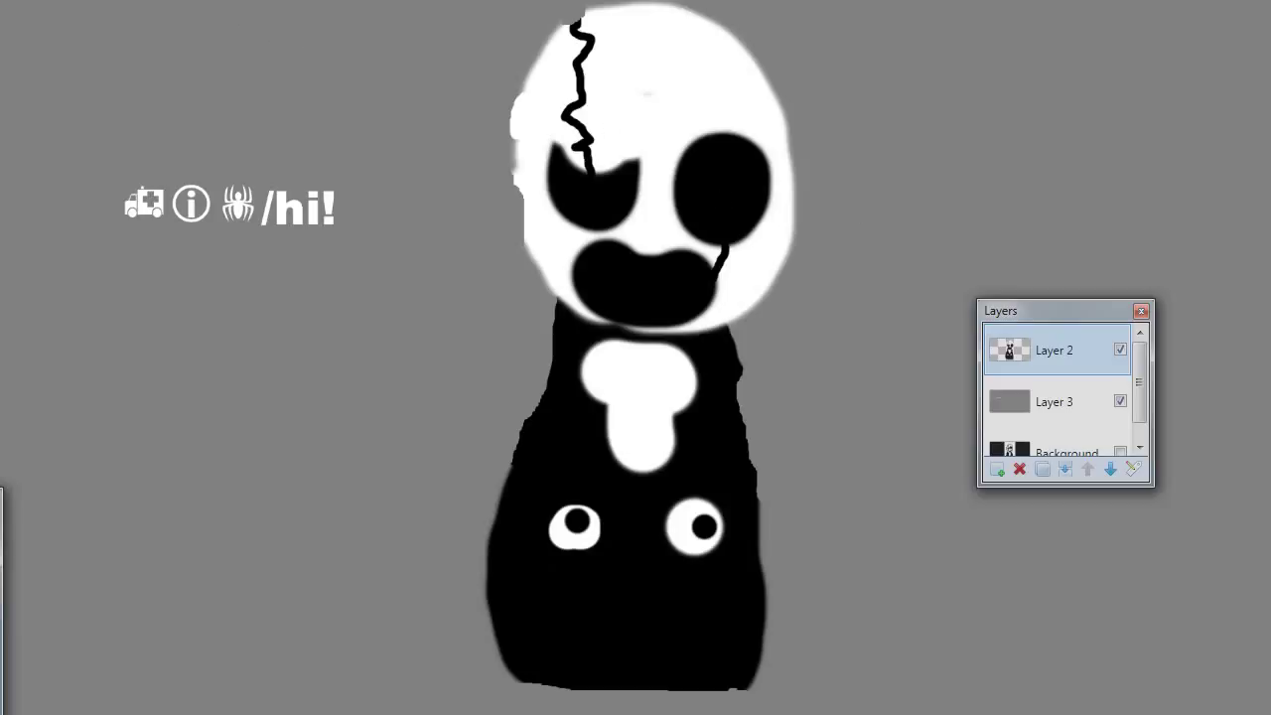
# Lasso a smooth strip of the head's edge and fit a rotated copy over the bumpy upper part of its left edge.
pyautogui.click(506, 118)
pyautogui.moveTo(770, 180)
pyautogui.mouseDown()
pyautogui.moveTo(746, 61)
pyautogui.moveTo(779, 57)
pyautogui.moveTo(832, 73)
pyautogui.moveTo(873, 115)
pyautogui.moveTo(888, 186)
pyautogui.moveTo(428, 125)
pyautogui.moveTo(360, 222)
pyautogui.moveTo(475, 134)
pyautogui.moveTo(255, 162)
pyautogui.moveTo(177, 115)
pyautogui.moveTo(234, 115)
pyautogui.moveTo(192, 112)
pyautogui.mouseUp()
pyautogui.click(788, 208)
pyautogui.press('m')
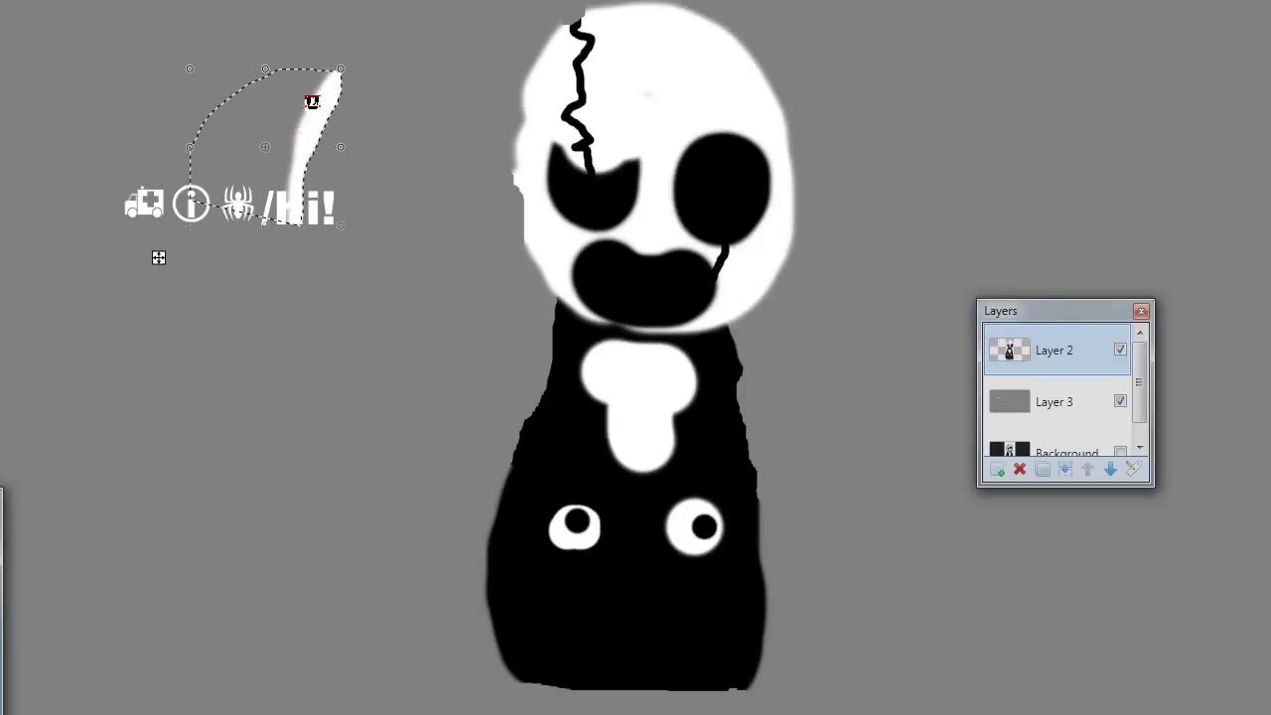
pyautogui.moveTo(310, 101); pyautogui.dragTo(528, 92)
pyautogui.moveTo(971, 153)
pyautogui.mouseDown()
pyautogui.moveTo(930, 85)
pyautogui.moveTo(951, 96)
pyautogui.mouseUp()
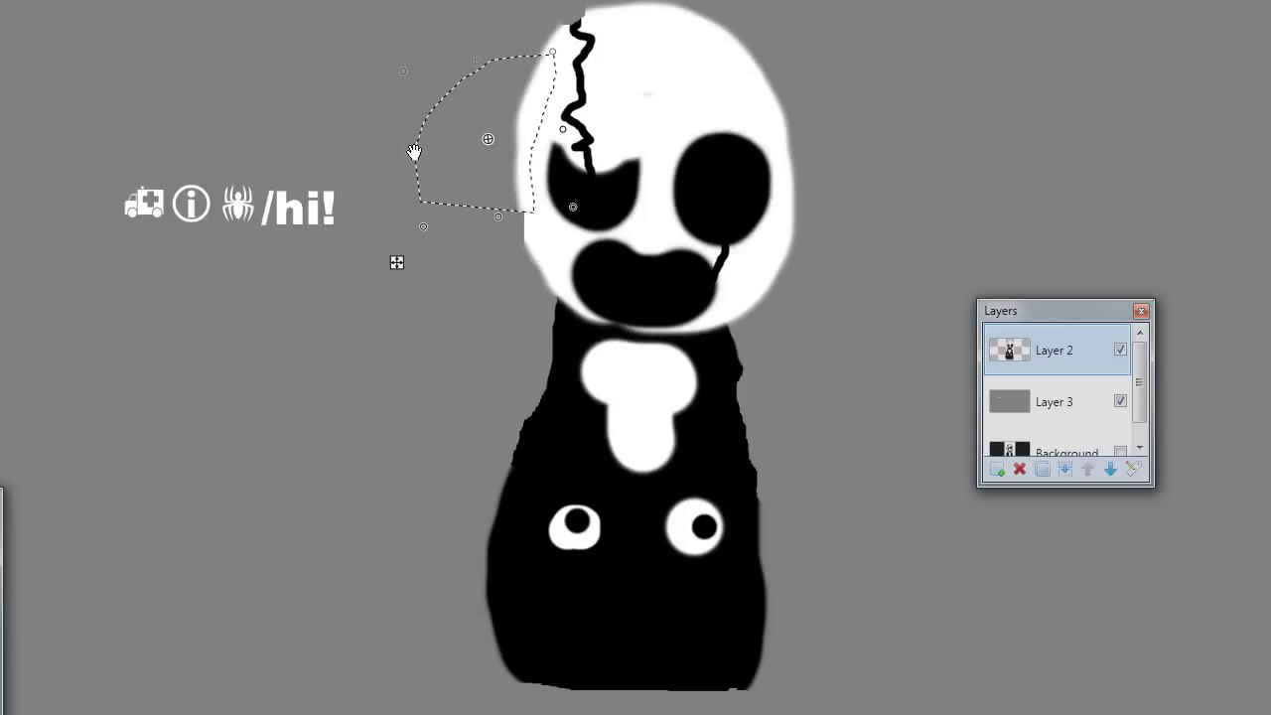
pyautogui.moveTo(414, 152)
pyautogui.mouseDown()
pyautogui.moveTo(433, 153)
pyautogui.moveTo(403, 136)
pyautogui.mouseUp()
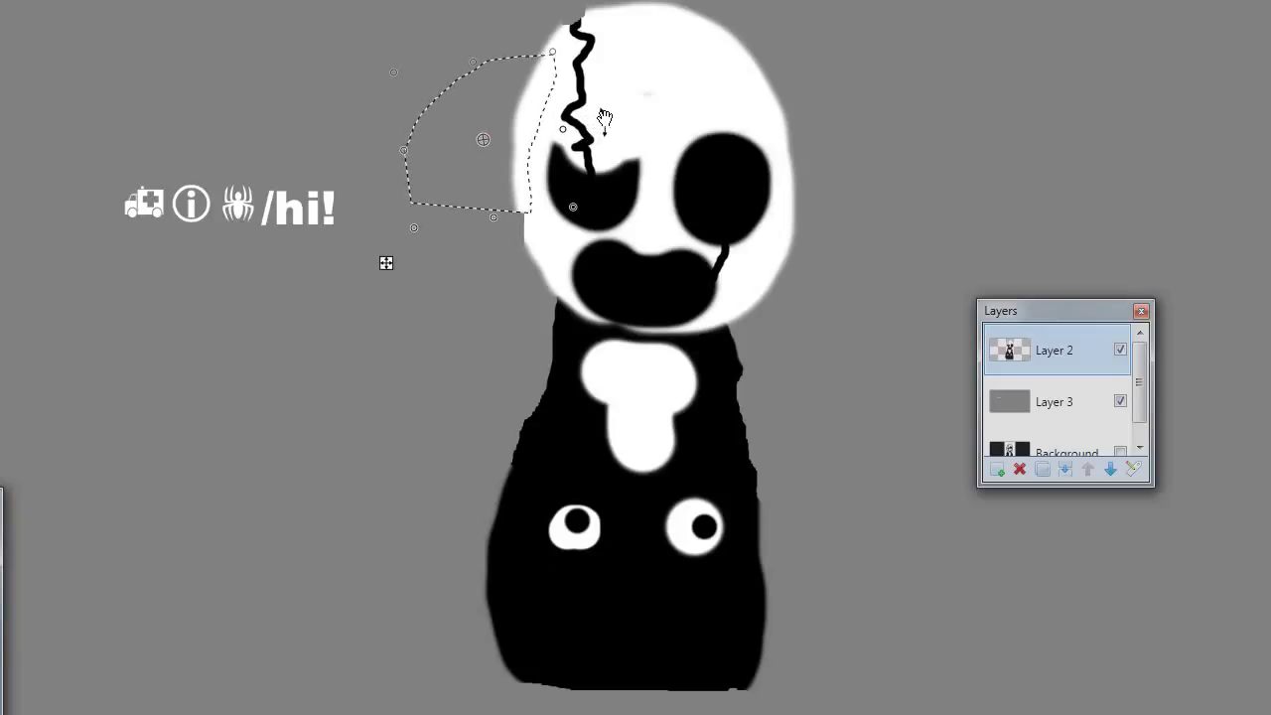
# Try fitting the smooth edge strip onto the lower part of the head's left edge, and undo it.
pyautogui.moveTo(553, 51); pyautogui.dragTo(480, 105)
pyautogui.moveTo(690, 248)
pyautogui.mouseDown()
pyautogui.moveTo(690, 287)
pyautogui.moveTo(684, 156)
pyautogui.moveTo(646, 122)
pyautogui.moveTo(627, 181)
pyautogui.moveTo(662, 216)
pyautogui.moveTo(652, 237)
pyautogui.mouseUp()
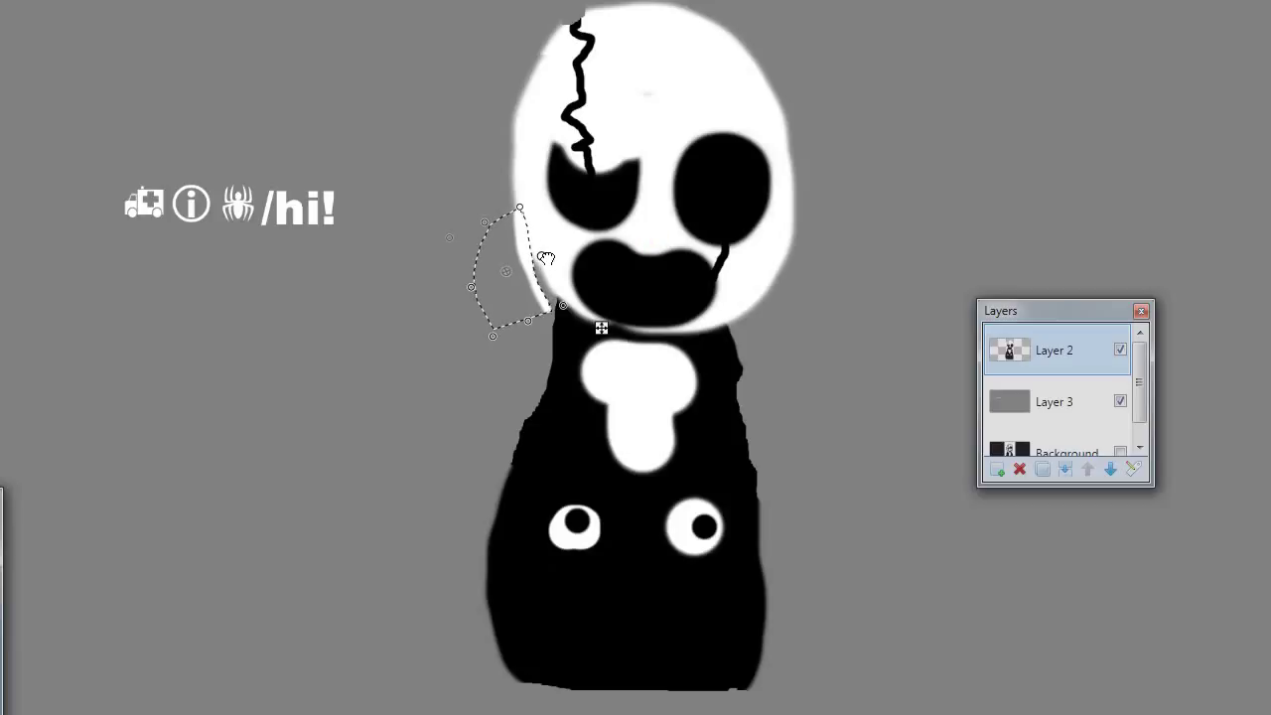
pyautogui.moveTo(546, 258); pyautogui.dragTo(554, 257)
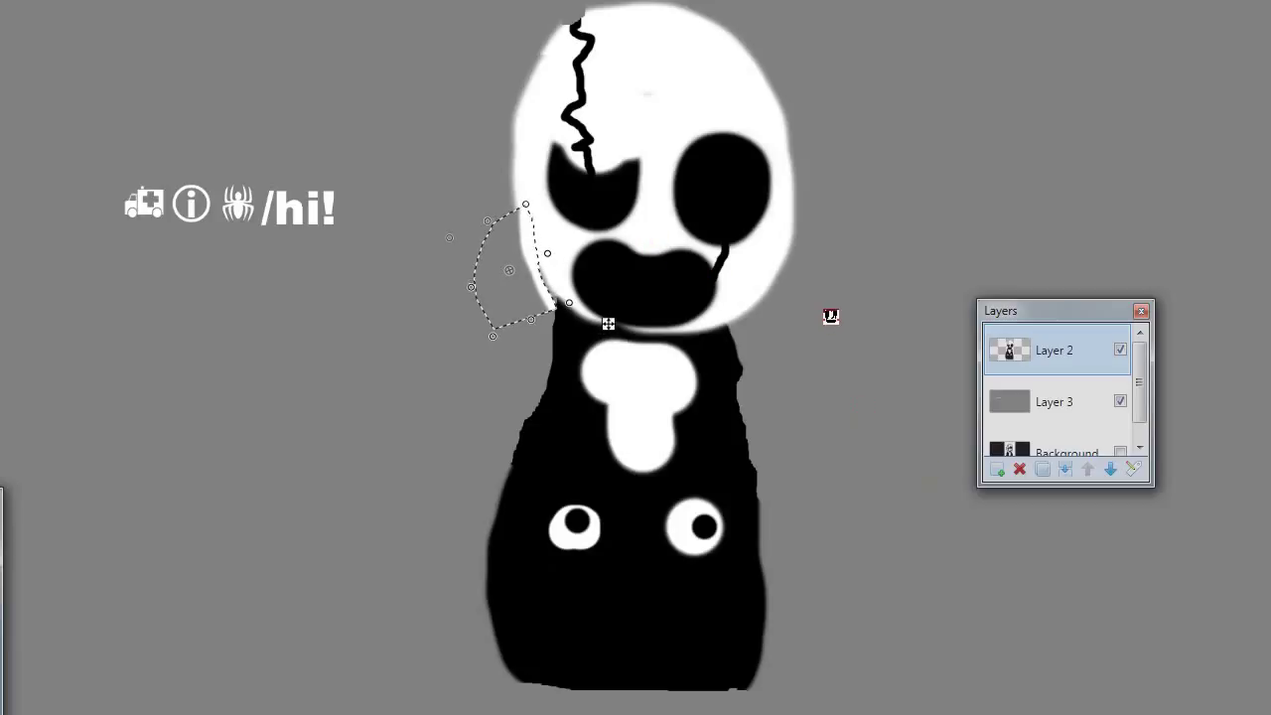
pyautogui.moveTo(608, 324); pyautogui.dragTo(593, 293)
pyautogui.hotkey('ctrl', 'z')
pyautogui.hotkey('ctrl', 'z')
pyautogui.hotkey('ctrl', 'z')
pyautogui.hotkey('ctrl', 'z')
pyautogui.hotkey('ctrl', 'z')
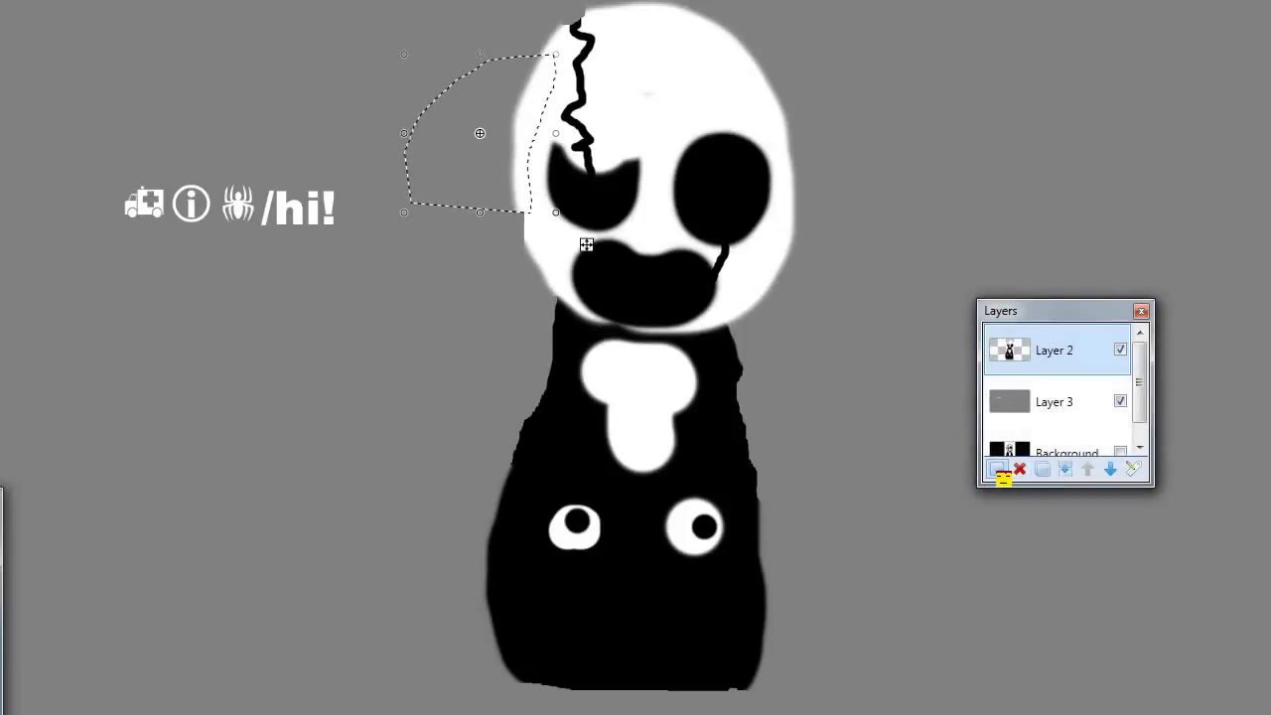
# Add a new layer above Layer 2 and fit a rotated, smaller edge strip along the head's lower-left outline.
pyautogui.click(999, 471)
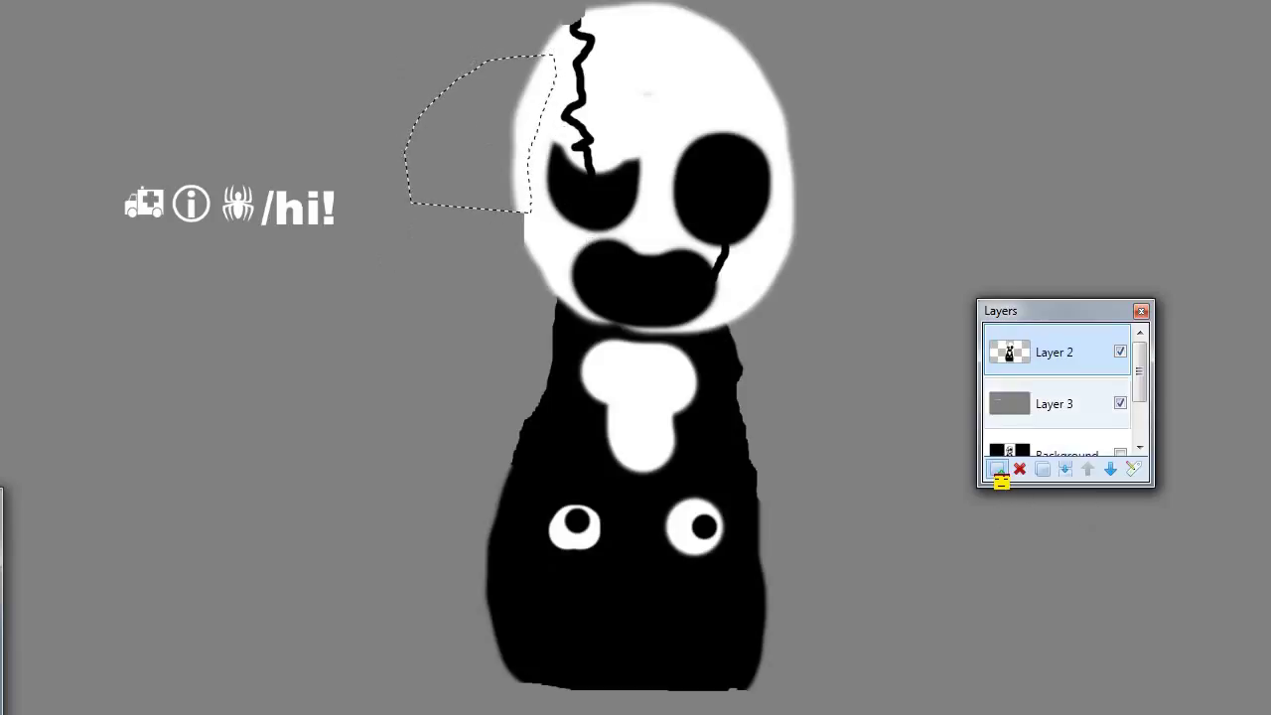
pyautogui.click(997, 470)
pyautogui.moveTo(847, 245)
pyautogui.mouseDown()
pyautogui.moveTo(846, 371)
pyautogui.moveTo(797, 204)
pyautogui.moveTo(810, 208)
pyautogui.mouseUp()
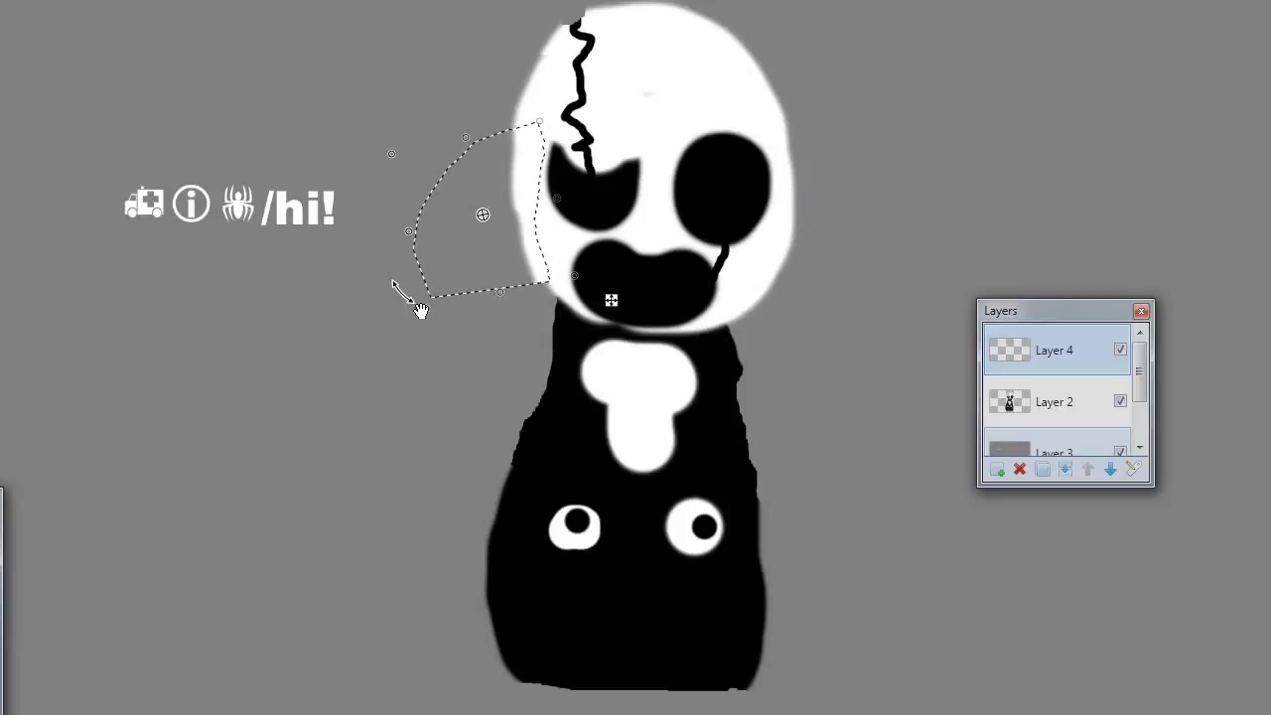
pyautogui.moveTo(431, 309); pyautogui.dragTo(450, 278)
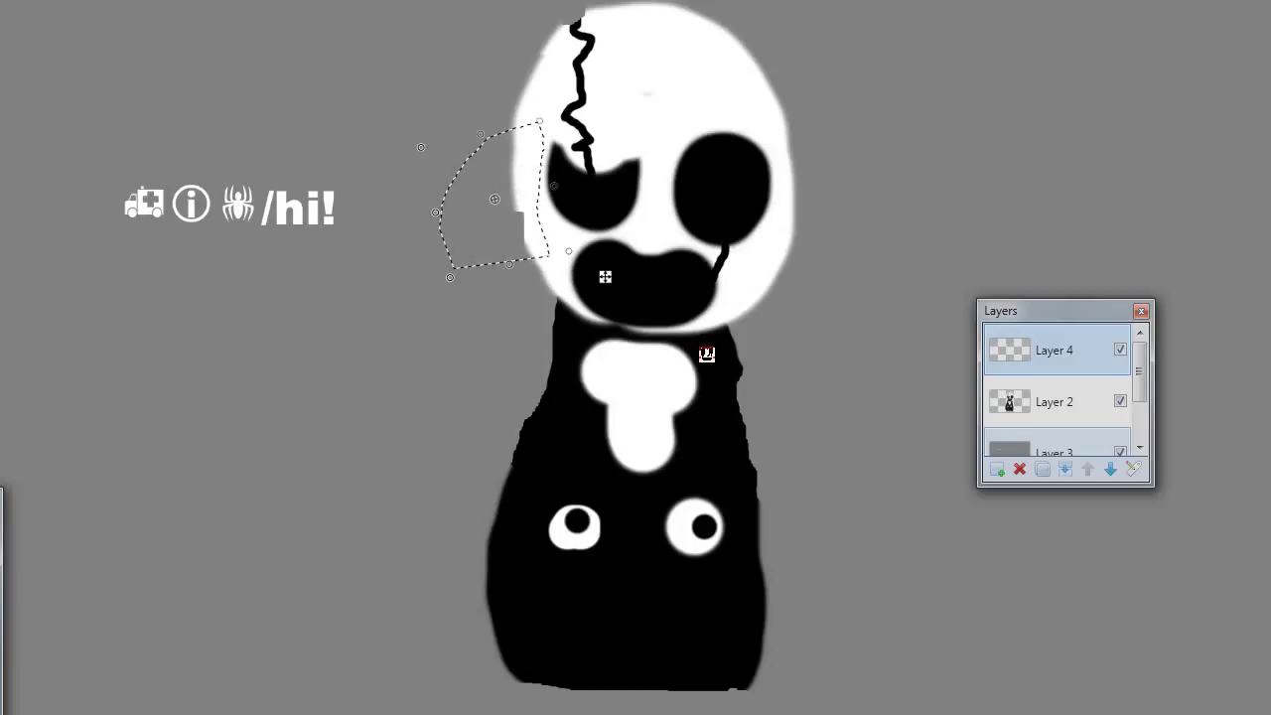
pyautogui.press('Delete')
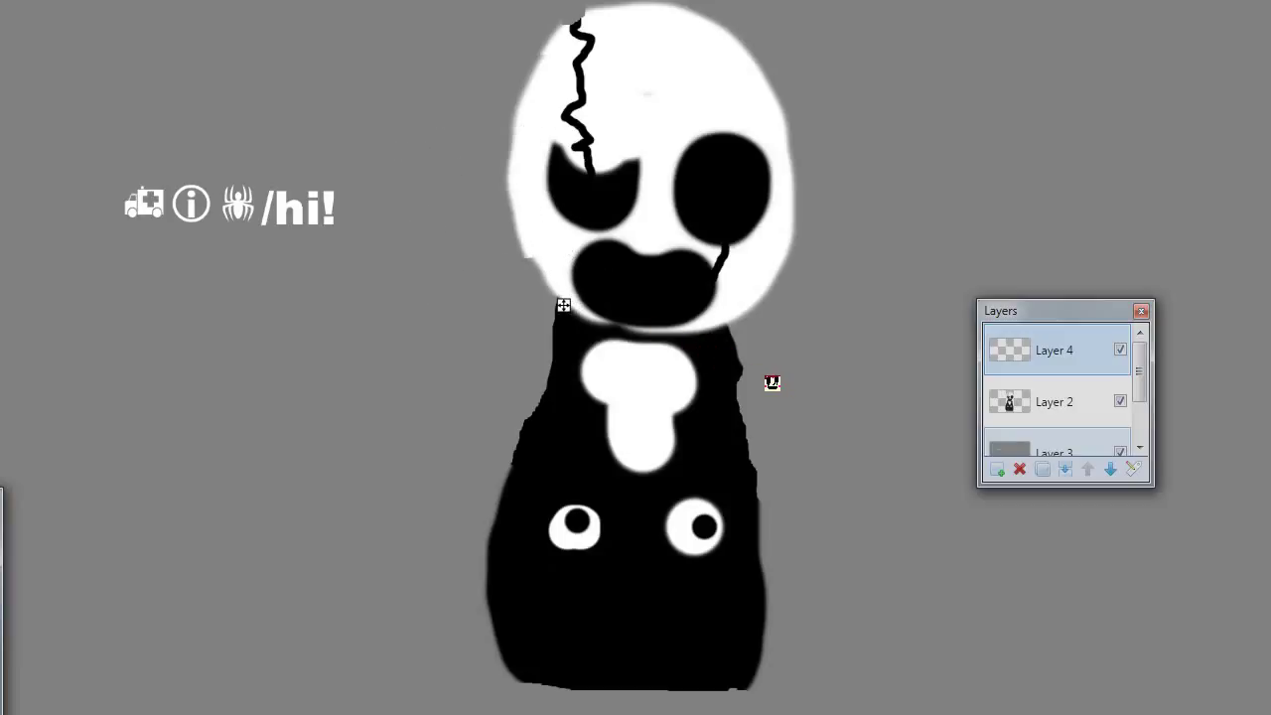
pyautogui.moveTo(772, 383); pyautogui.dragTo(777, 383)
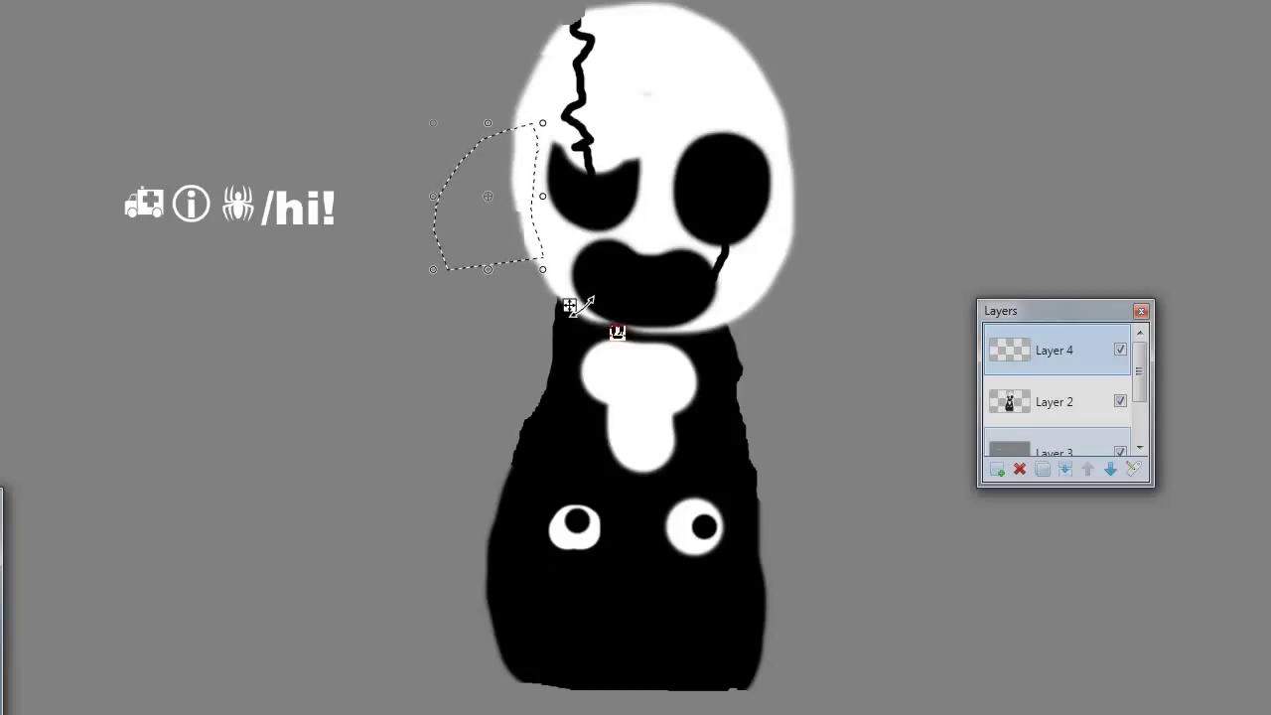
pyautogui.hotkey('ctrl', 'd')
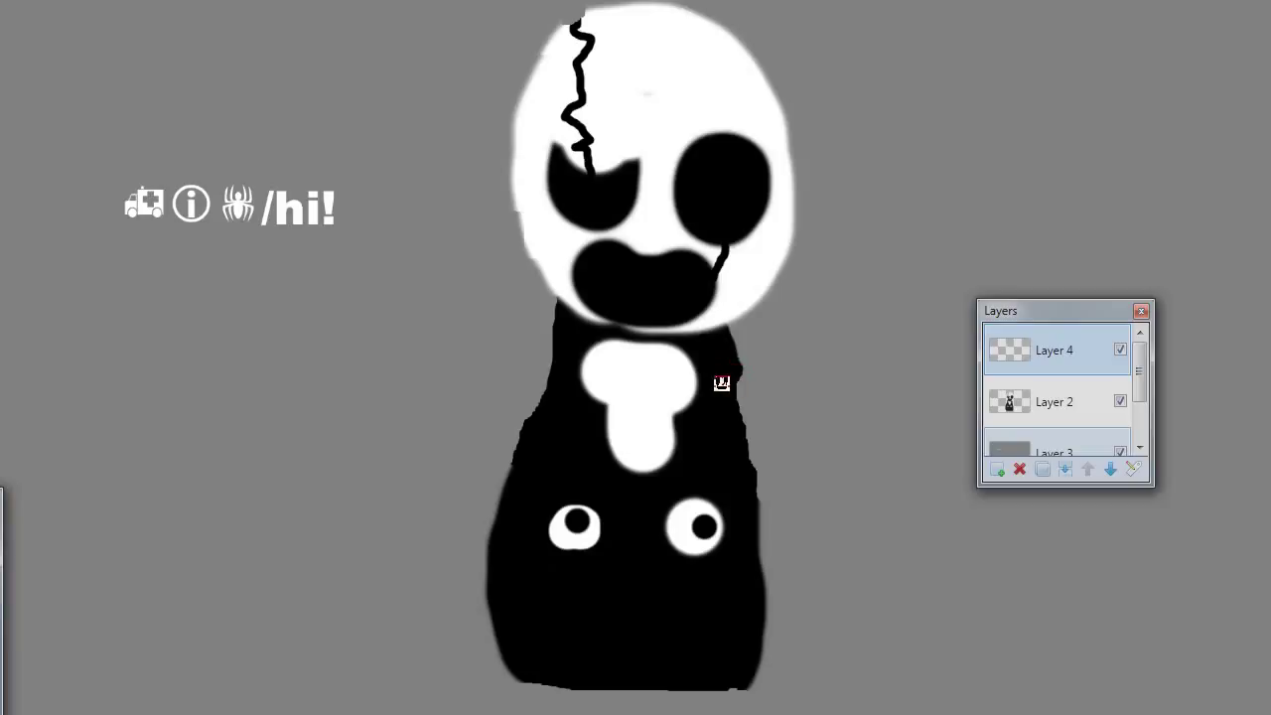